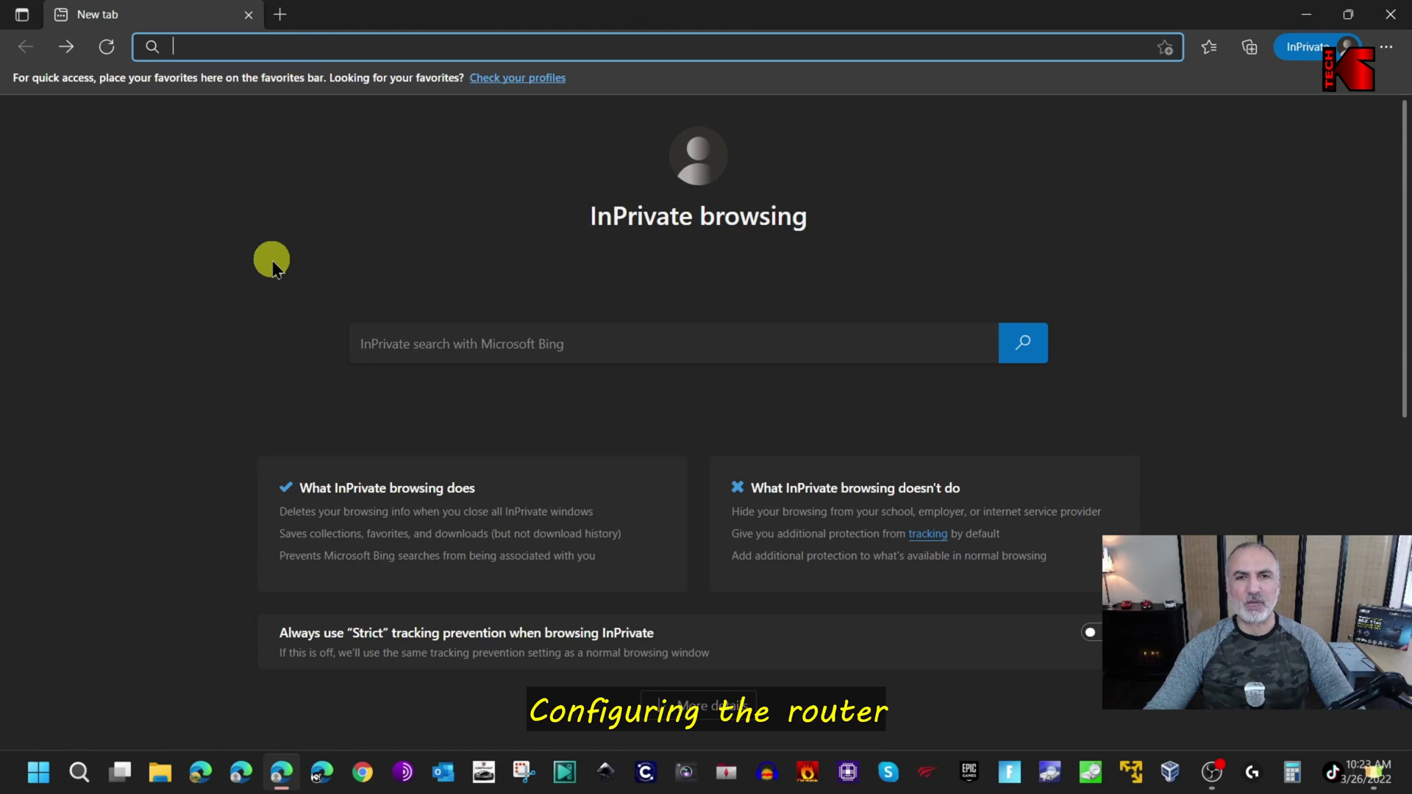
Step: Load router.asus.com in Edge to reach the RT-AC68U setup wizard
text(rou)
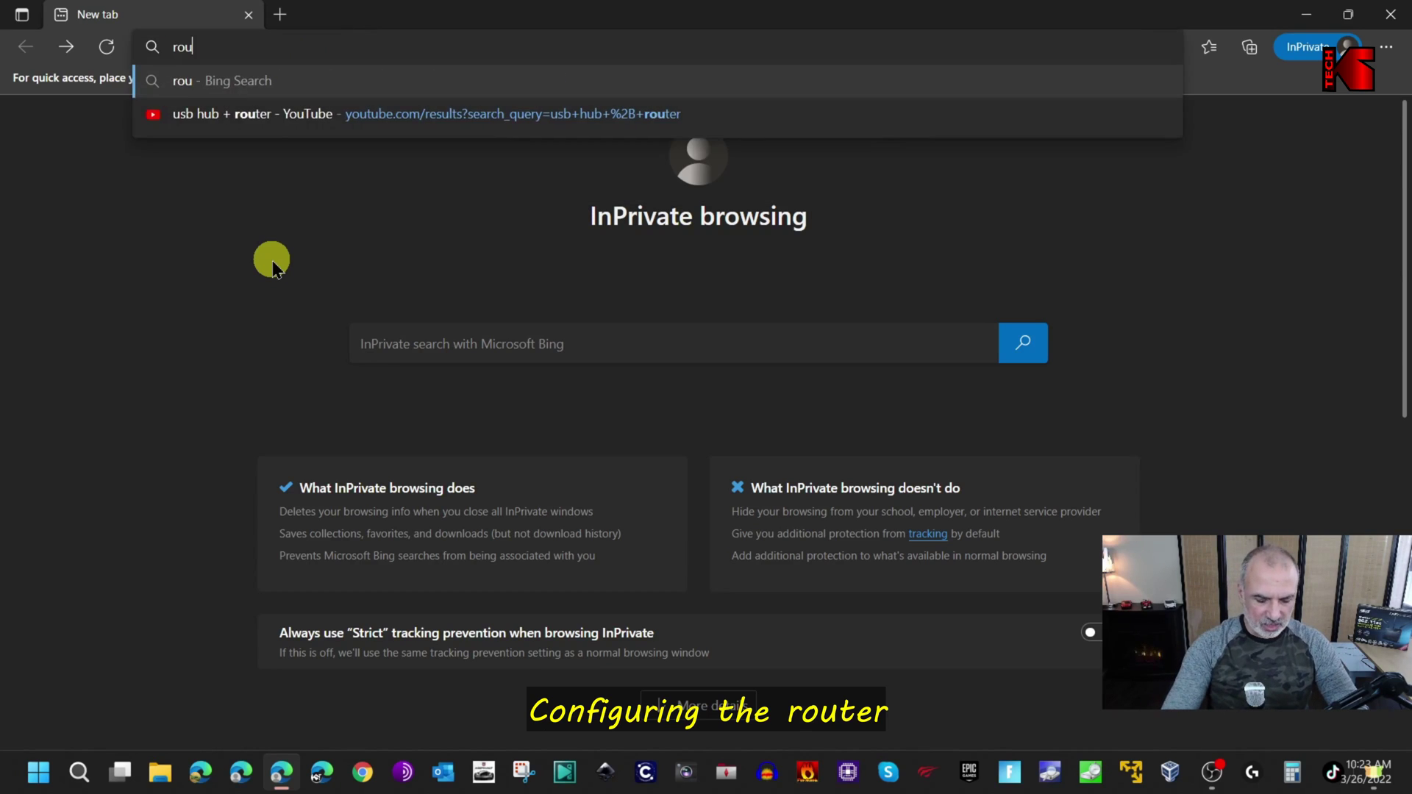
text(ter.asus.com)
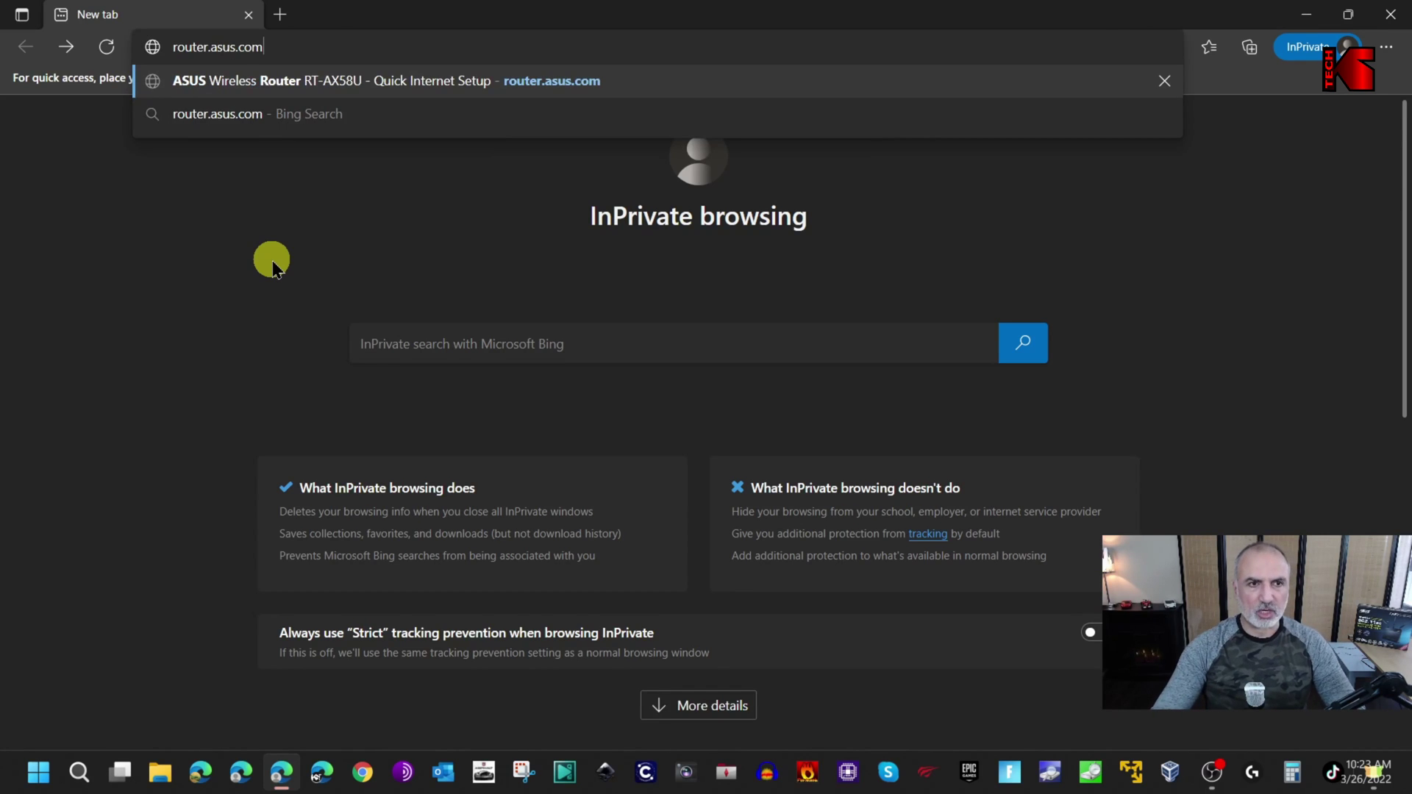
key(Return)
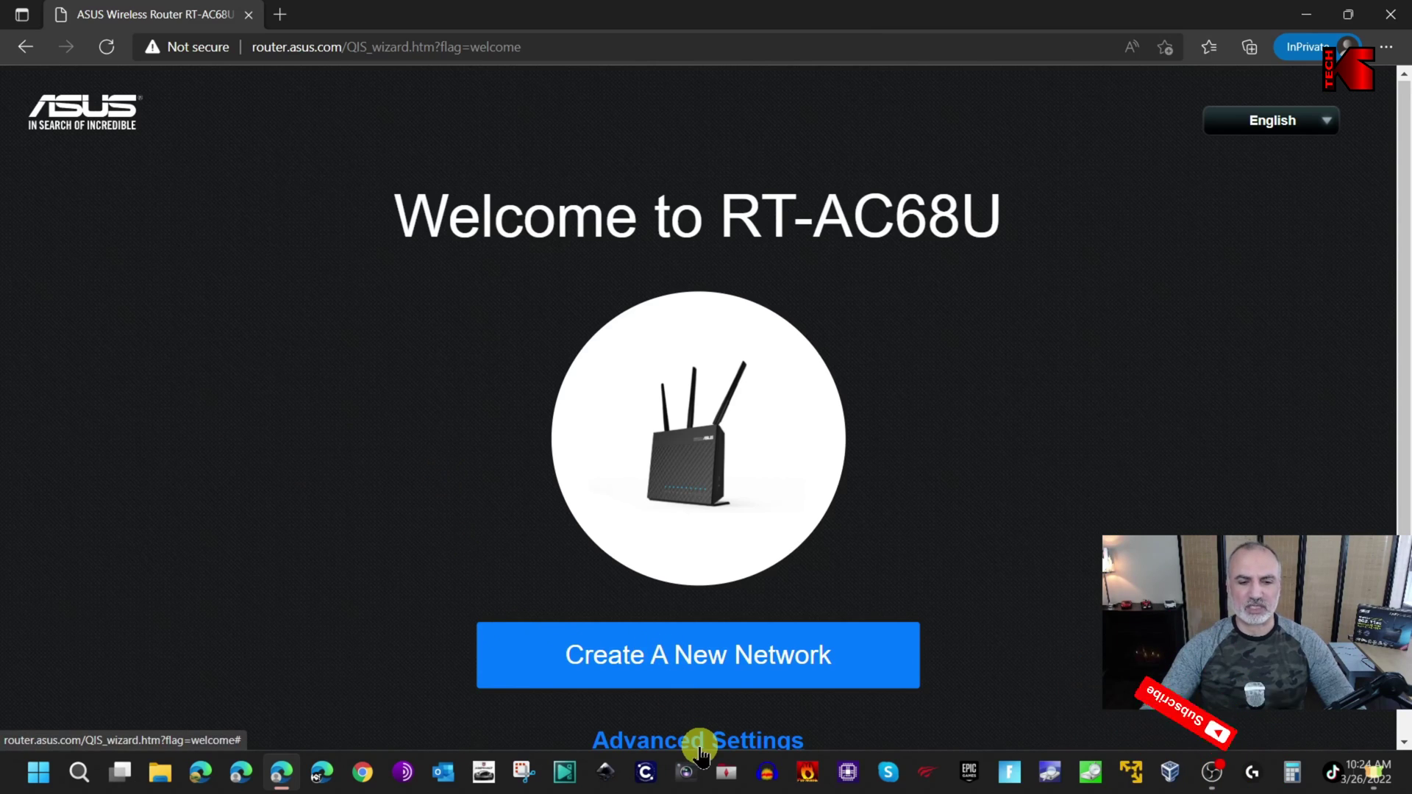
Step: Choose Create A New Network on the RT-AC68U welcome page
click(685, 650)
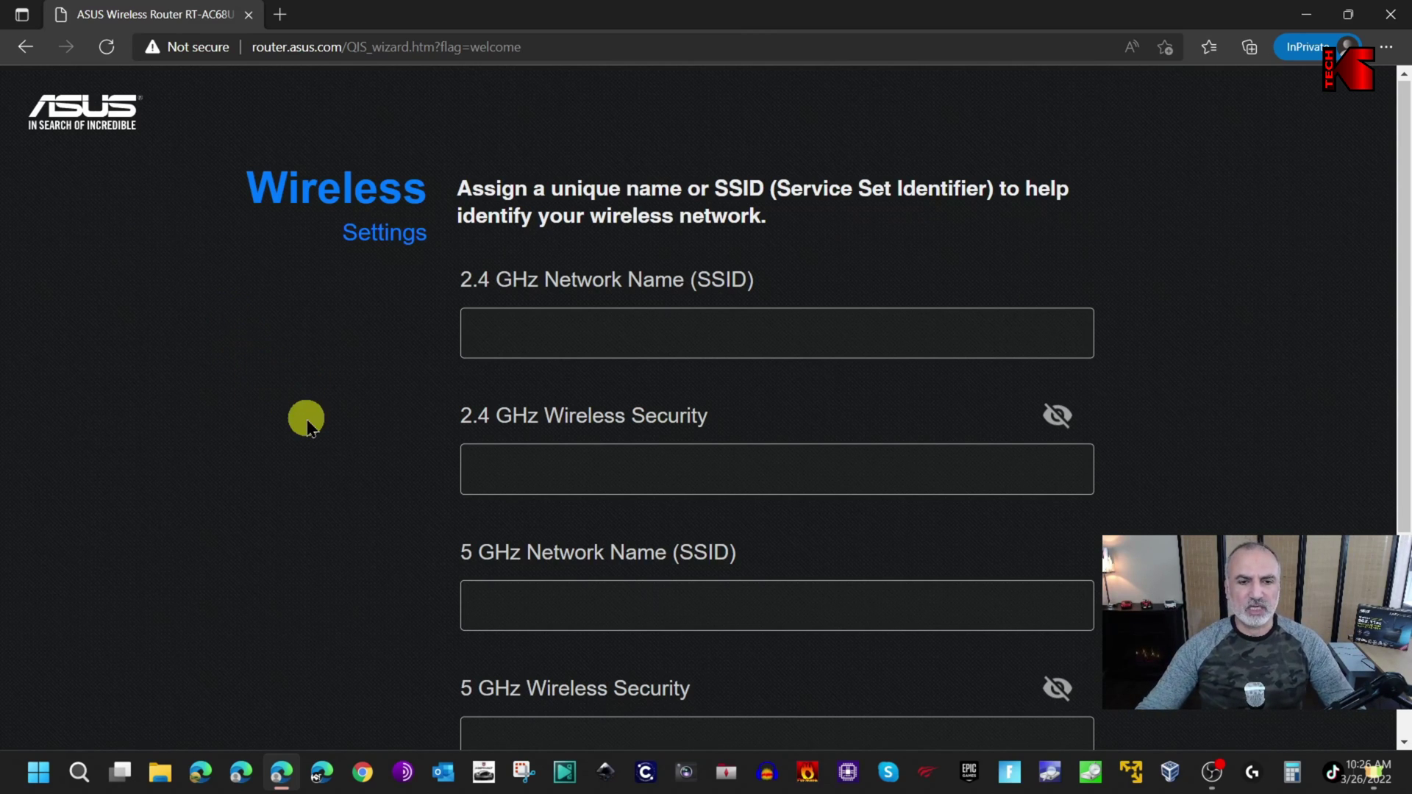
Step: Name the 2.4 GHz network kst24 and give it a strong password
scroll(301, 420, down, 2)
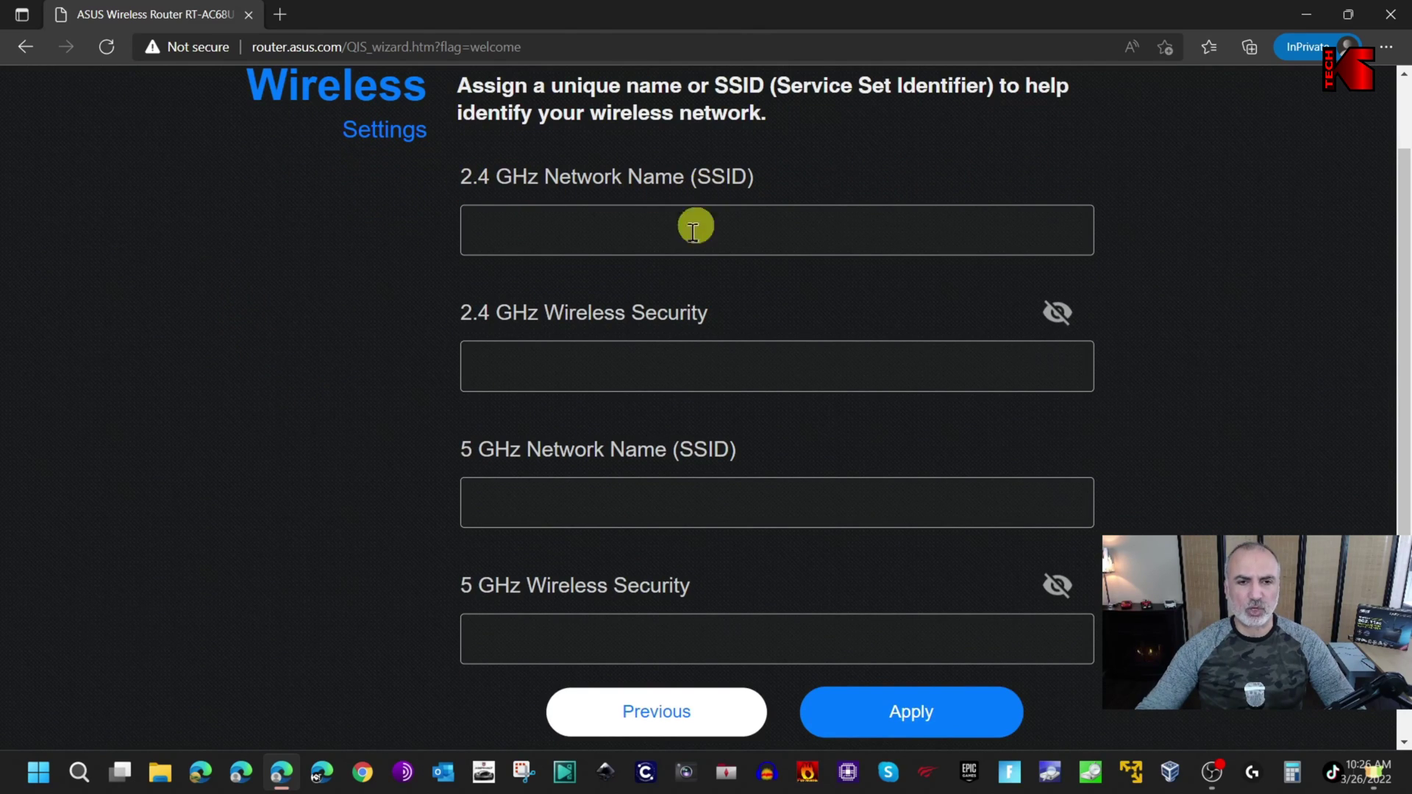
click(569, 231)
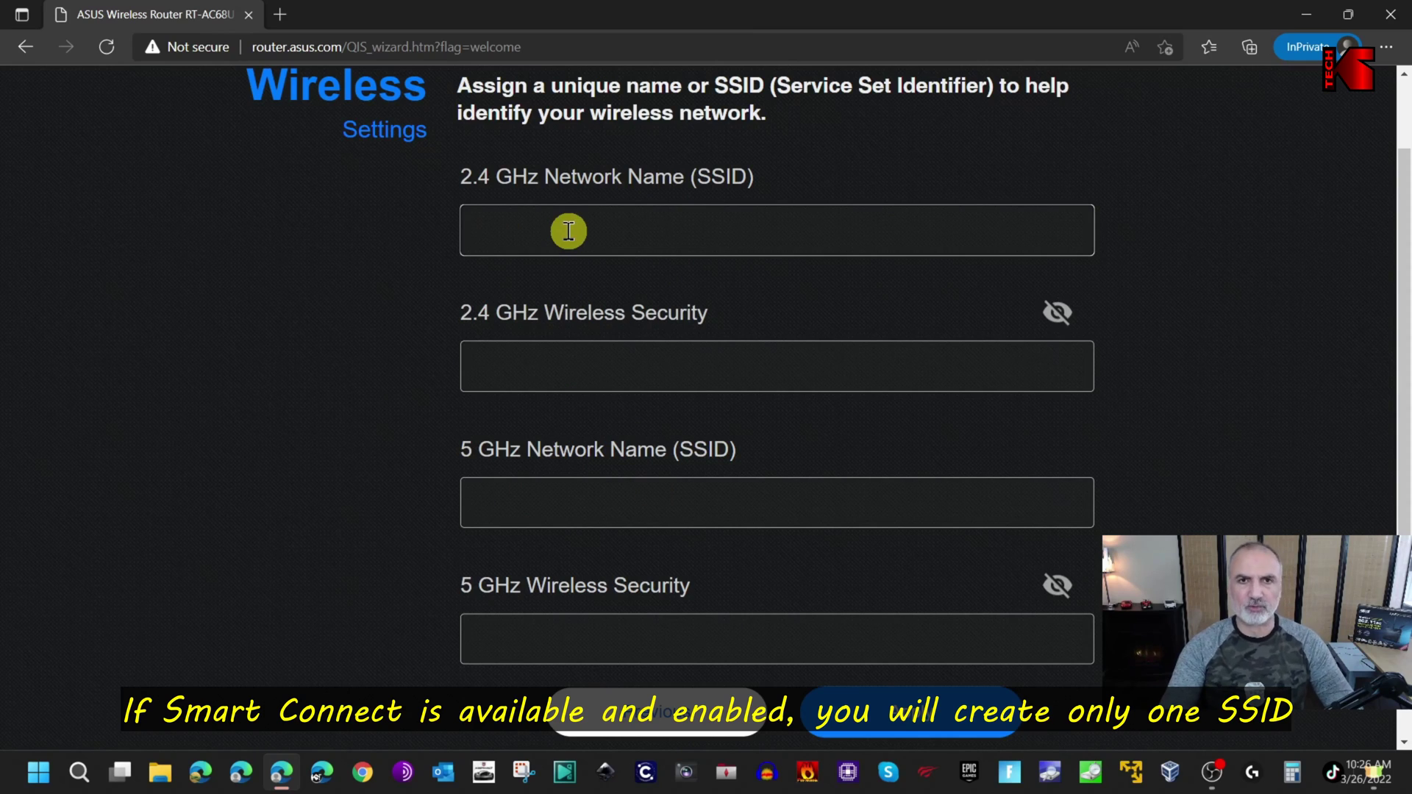
text(kst24)
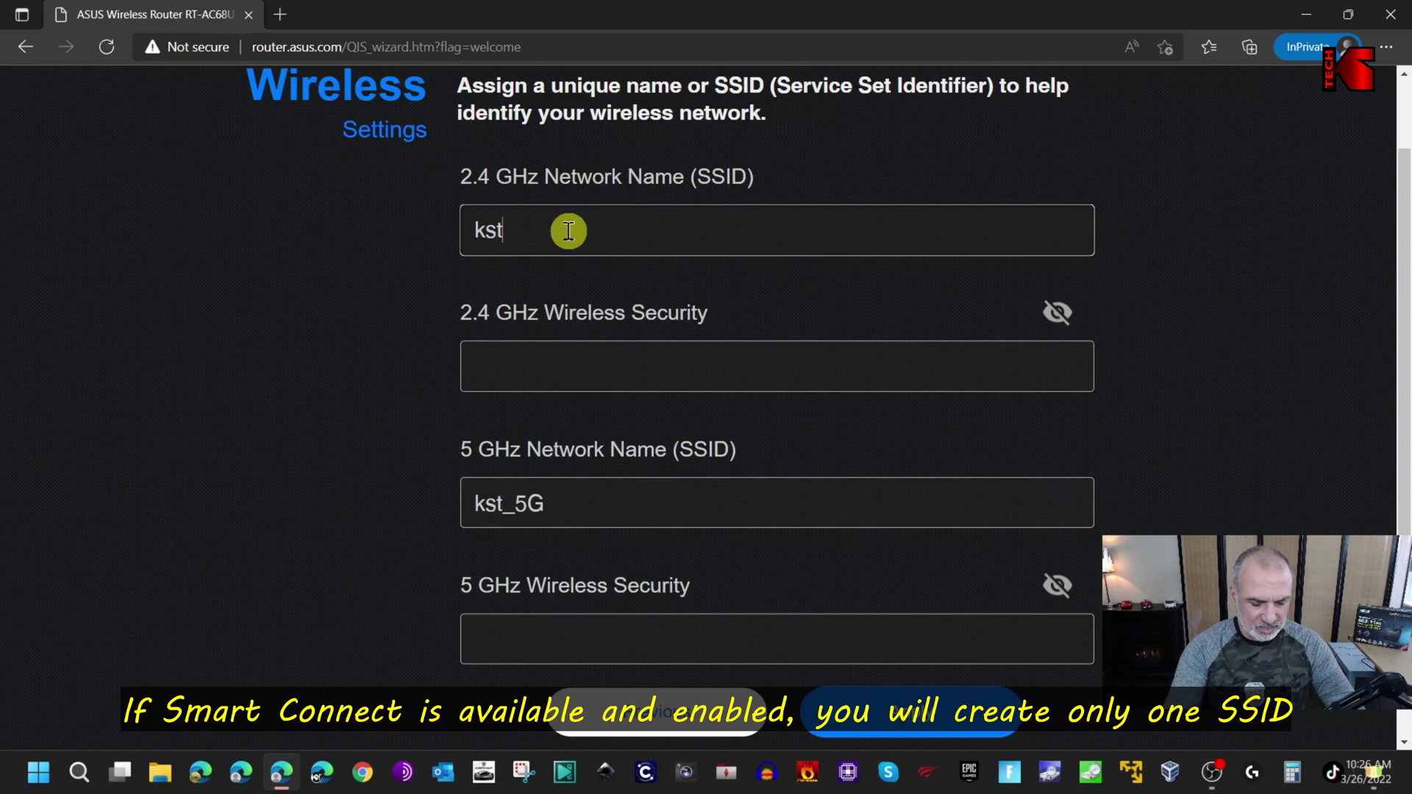
click(562, 362)
text(*******)
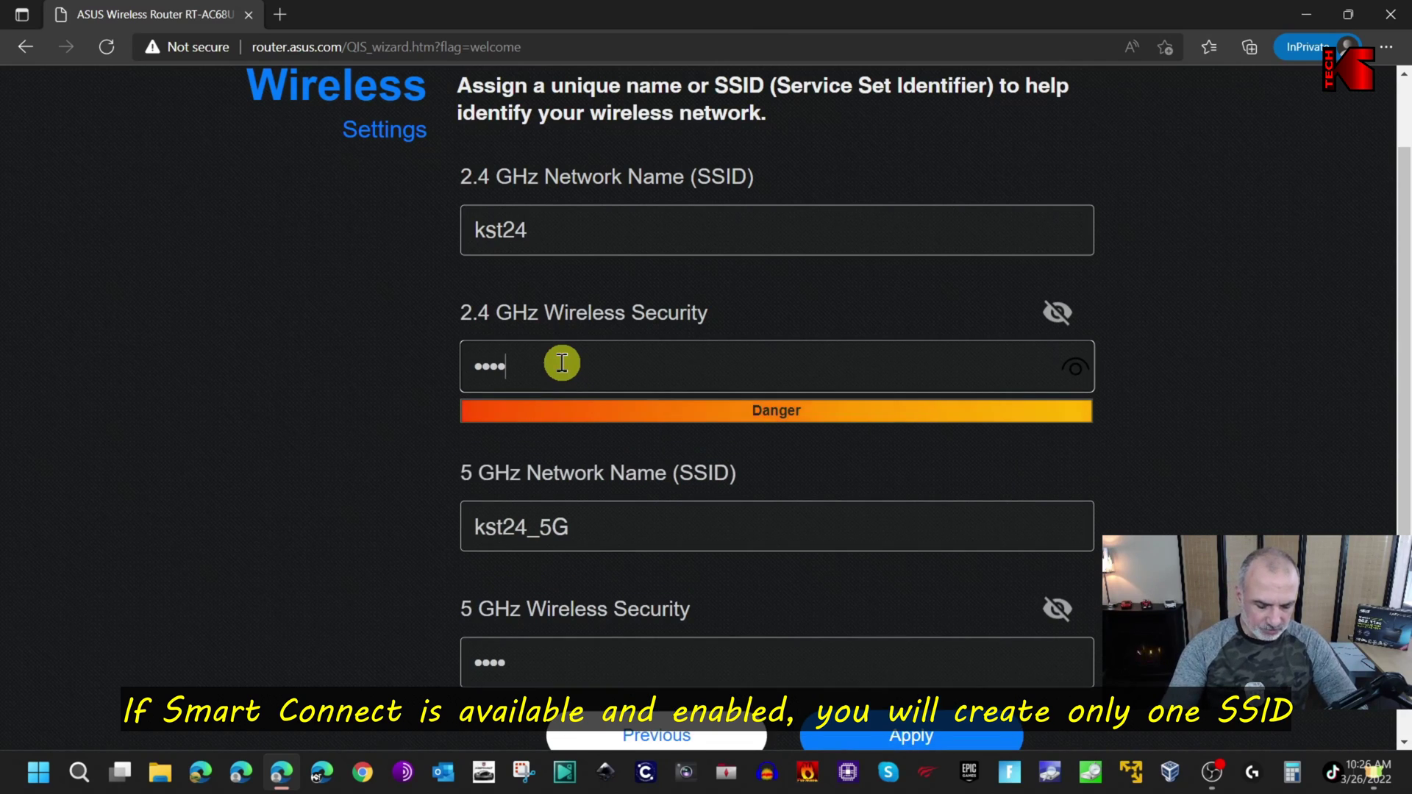
text(****)
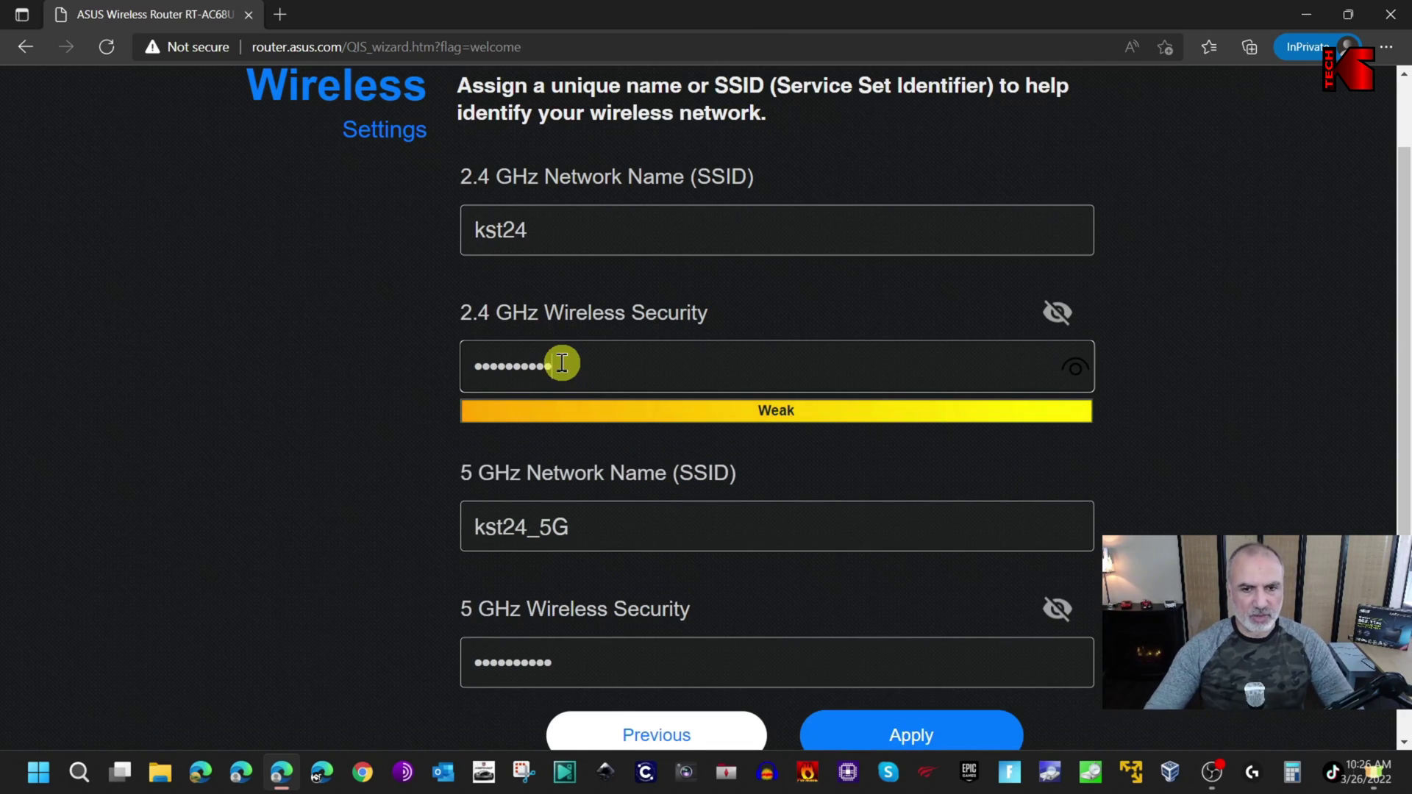
text(**)
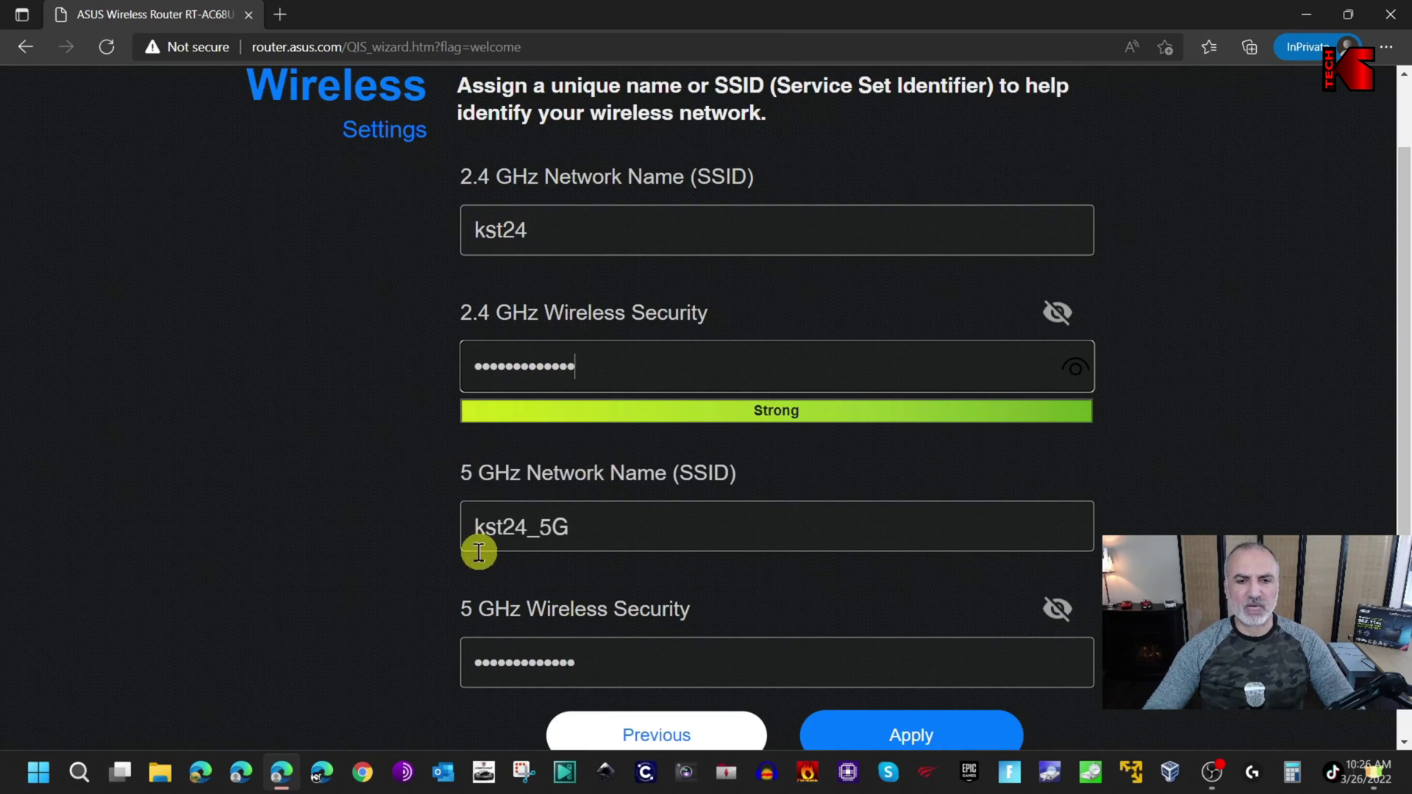
Step: Trim the 5 GHz name to kst5, check its password, and apply the wireless settings
click(604, 530)
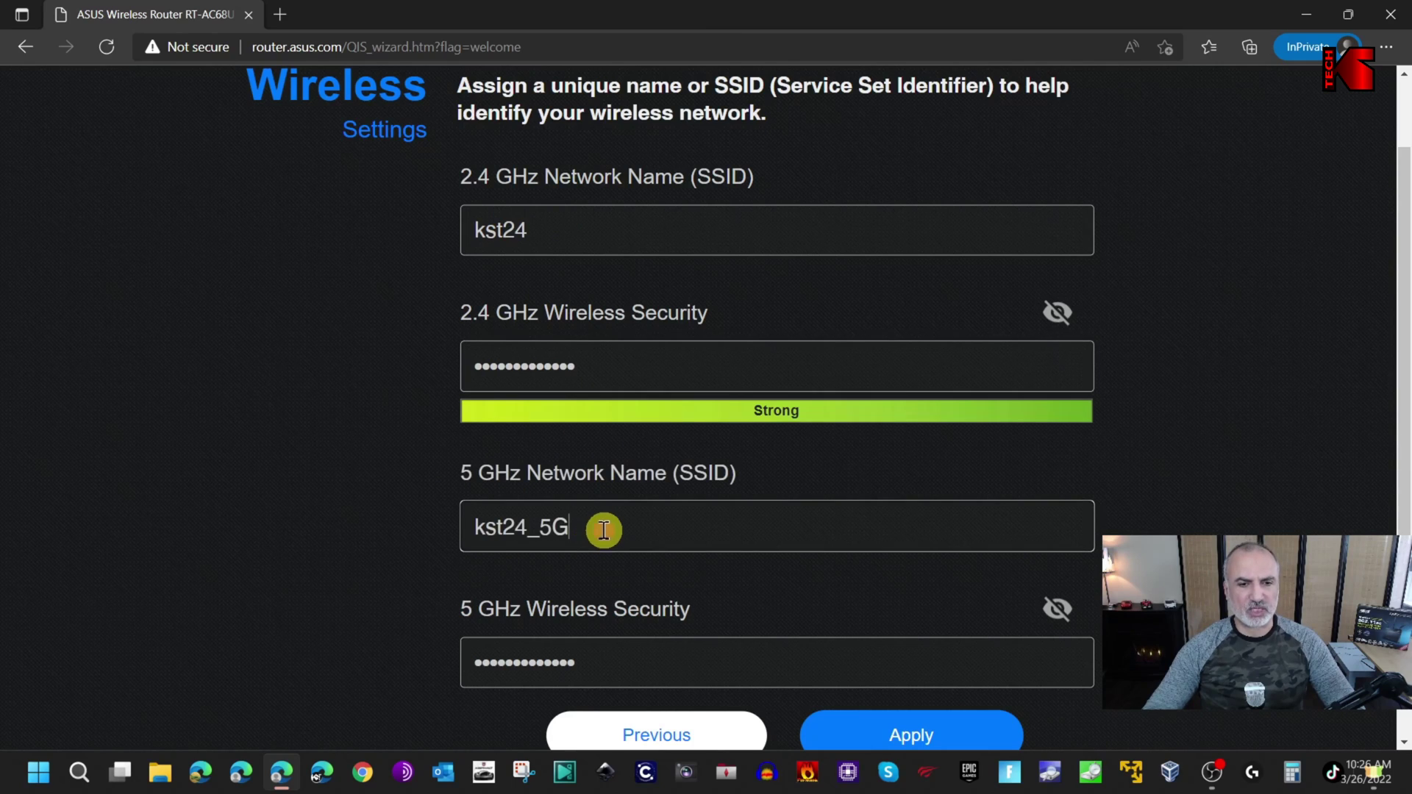
click(542, 529)
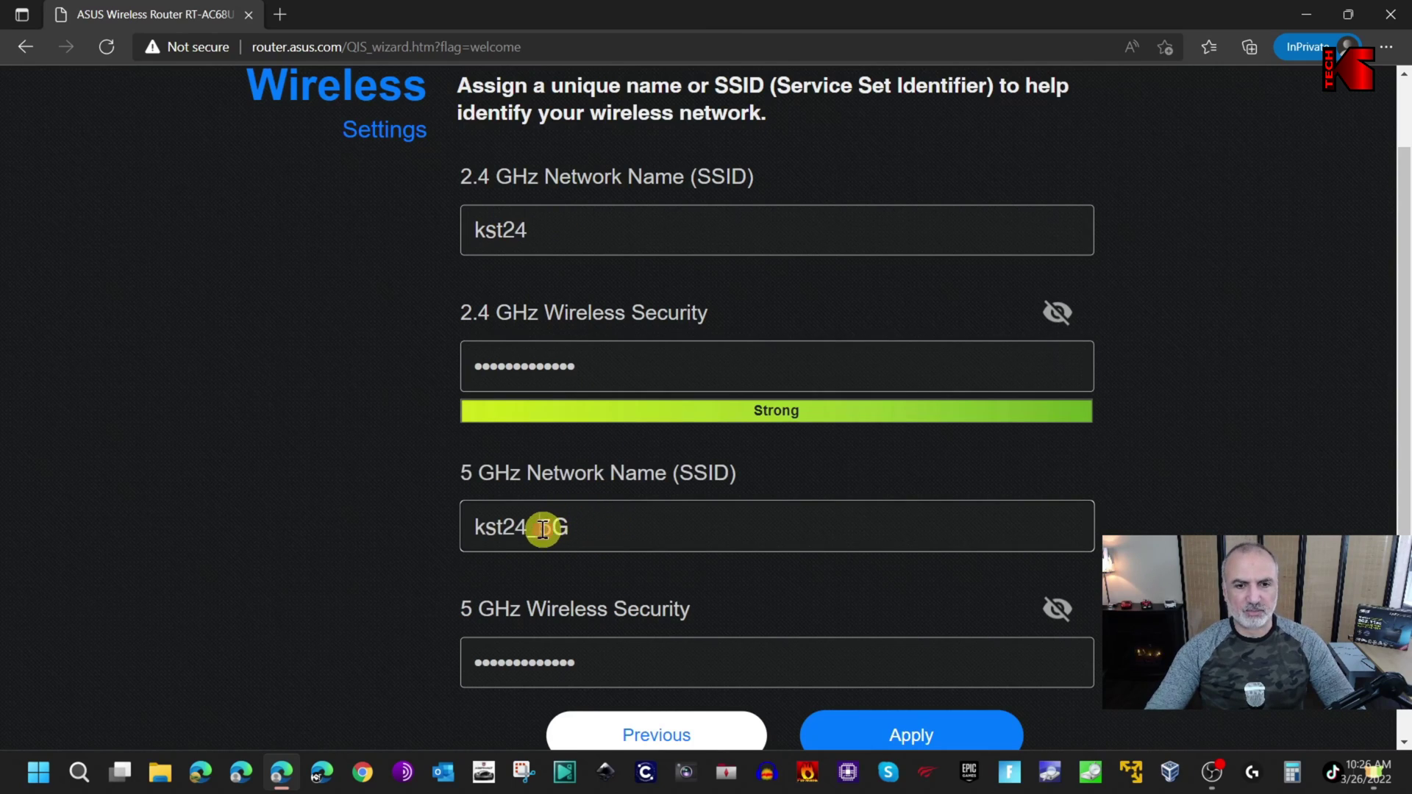
key(BackSpace)
key(BackSpace)
key(BackSpace)
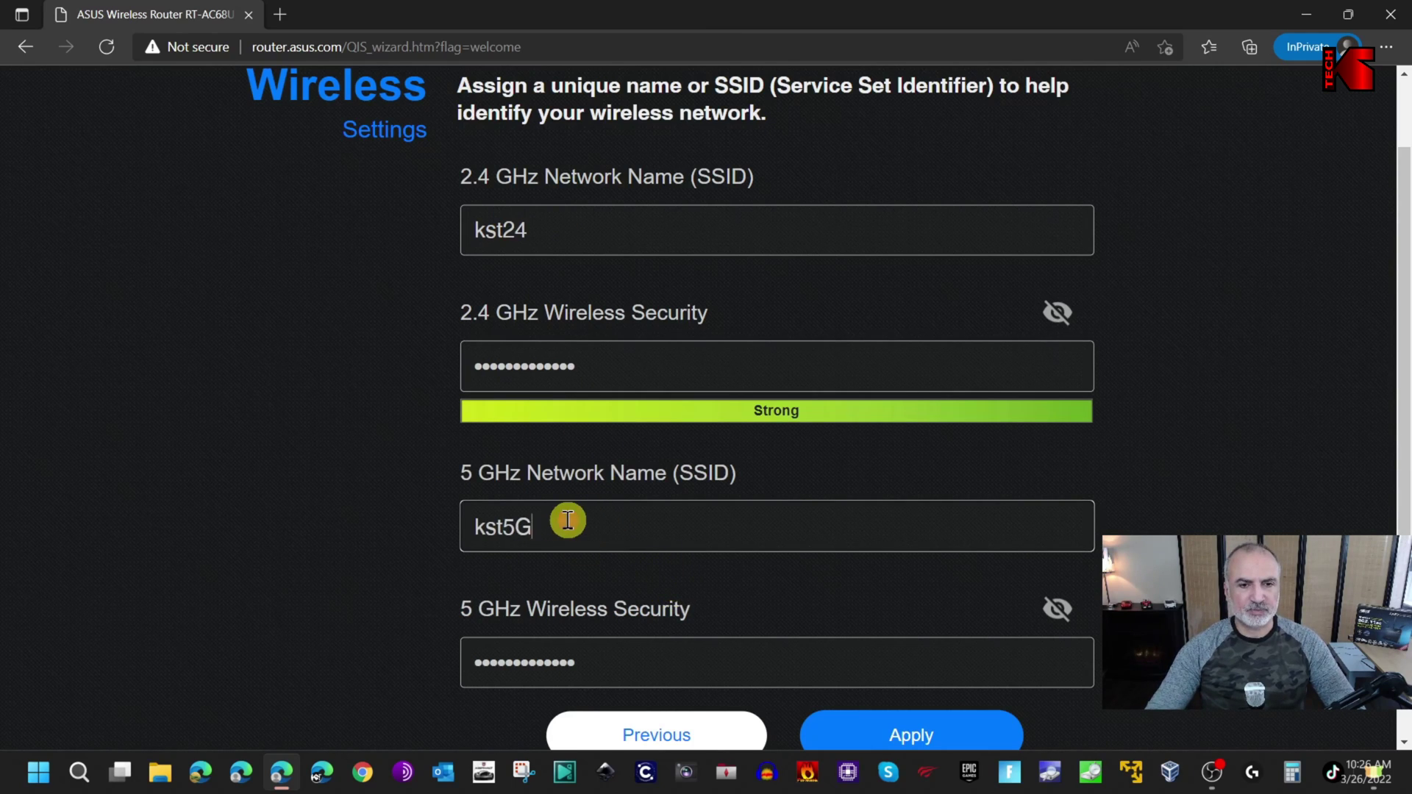
click(573, 526)
key(BackSpace)
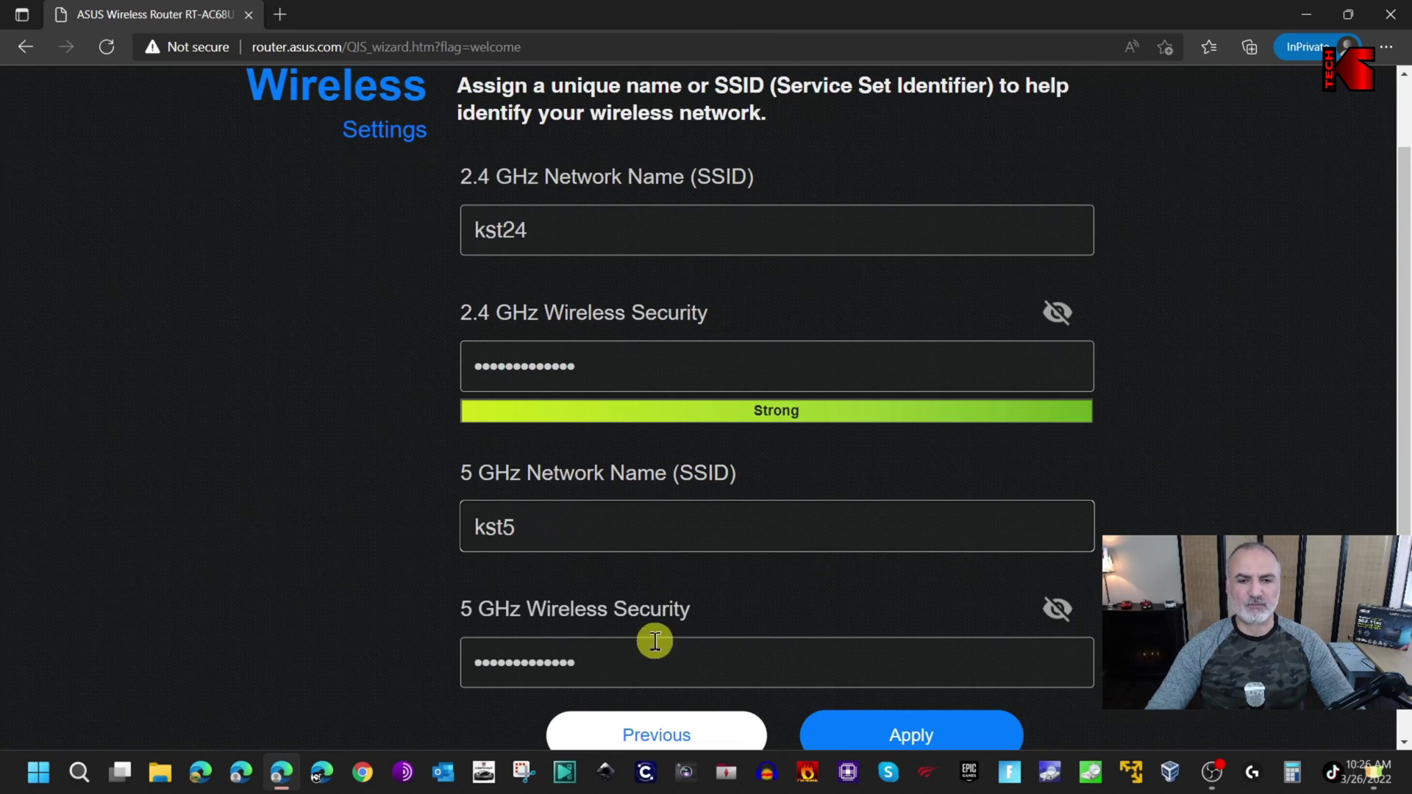
click(626, 655)
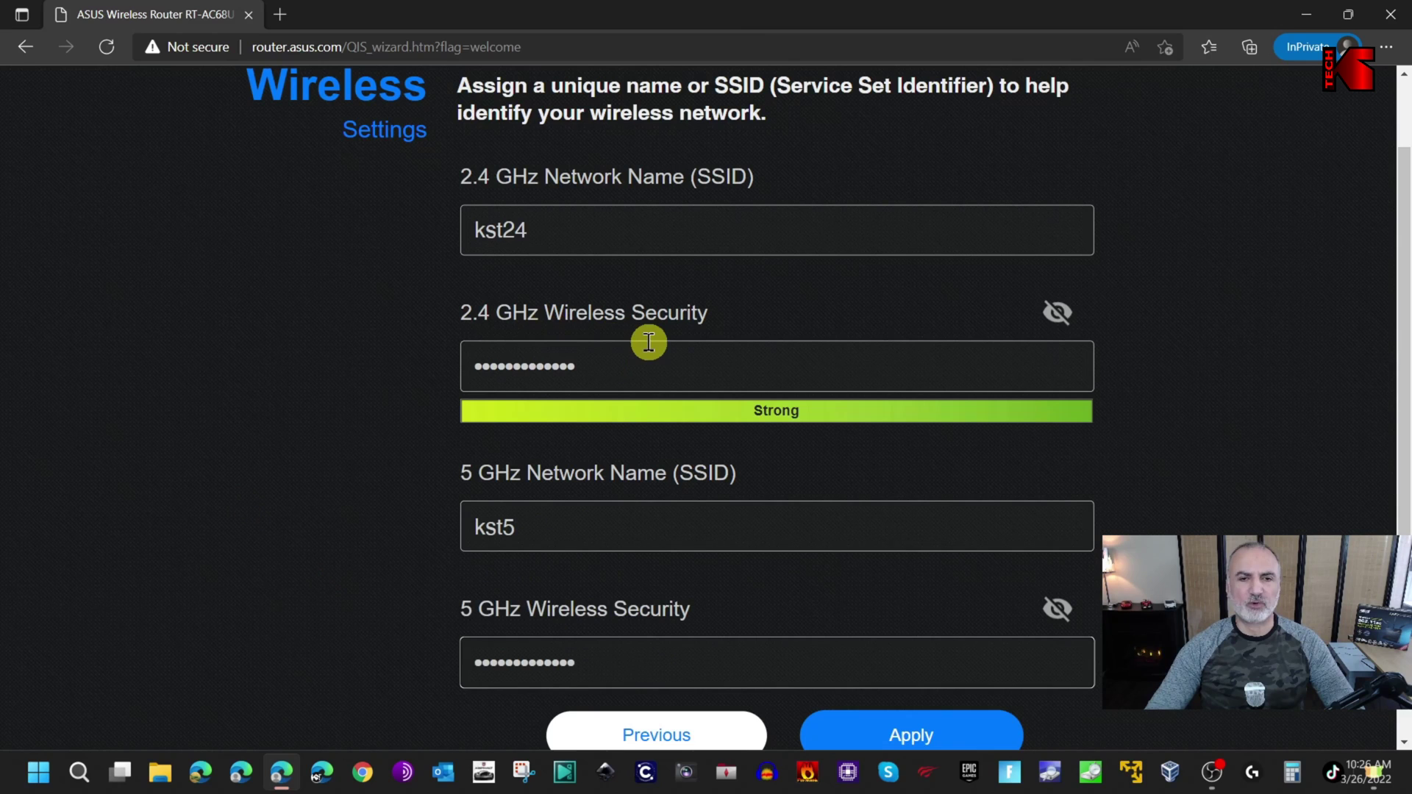
scroll(658, 355, down, 2)
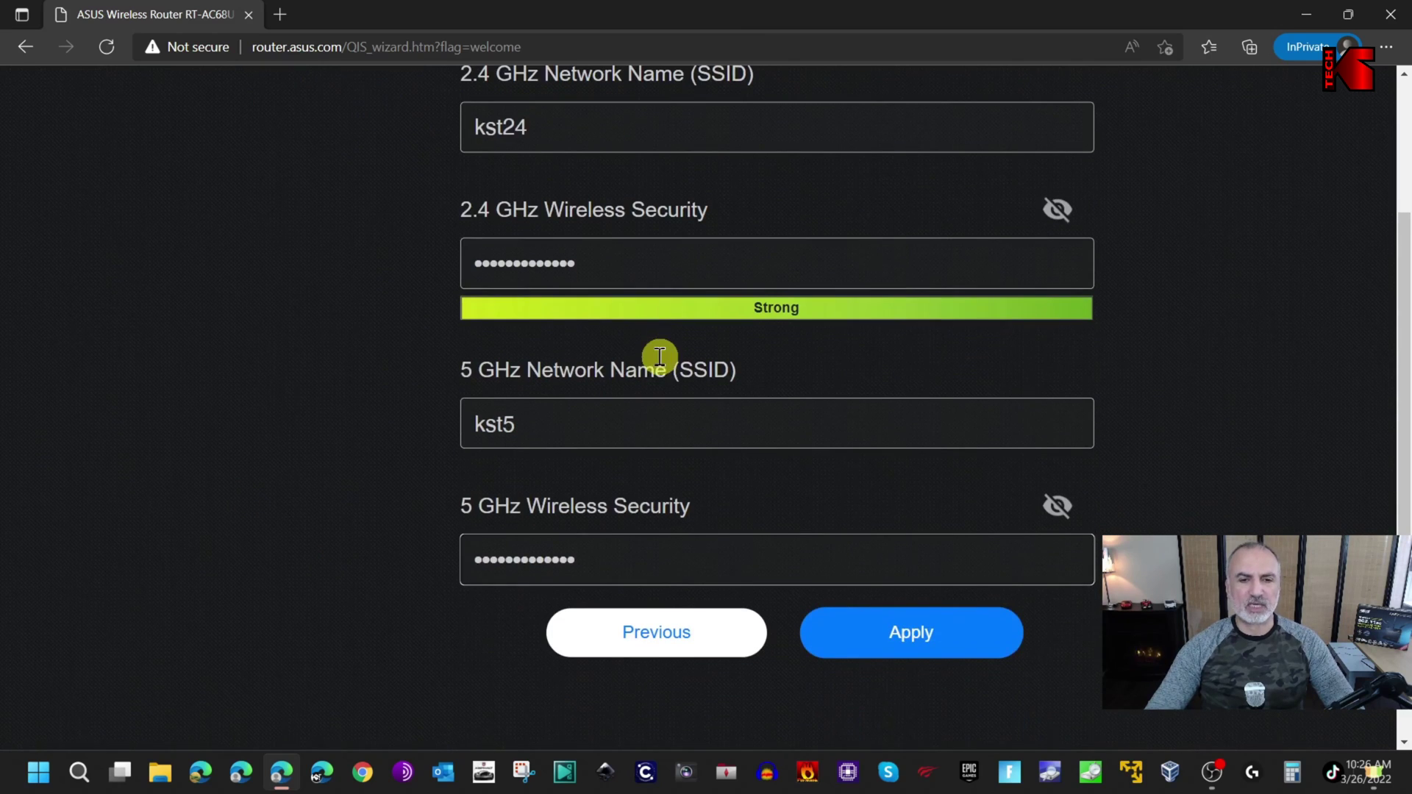
click(910, 645)
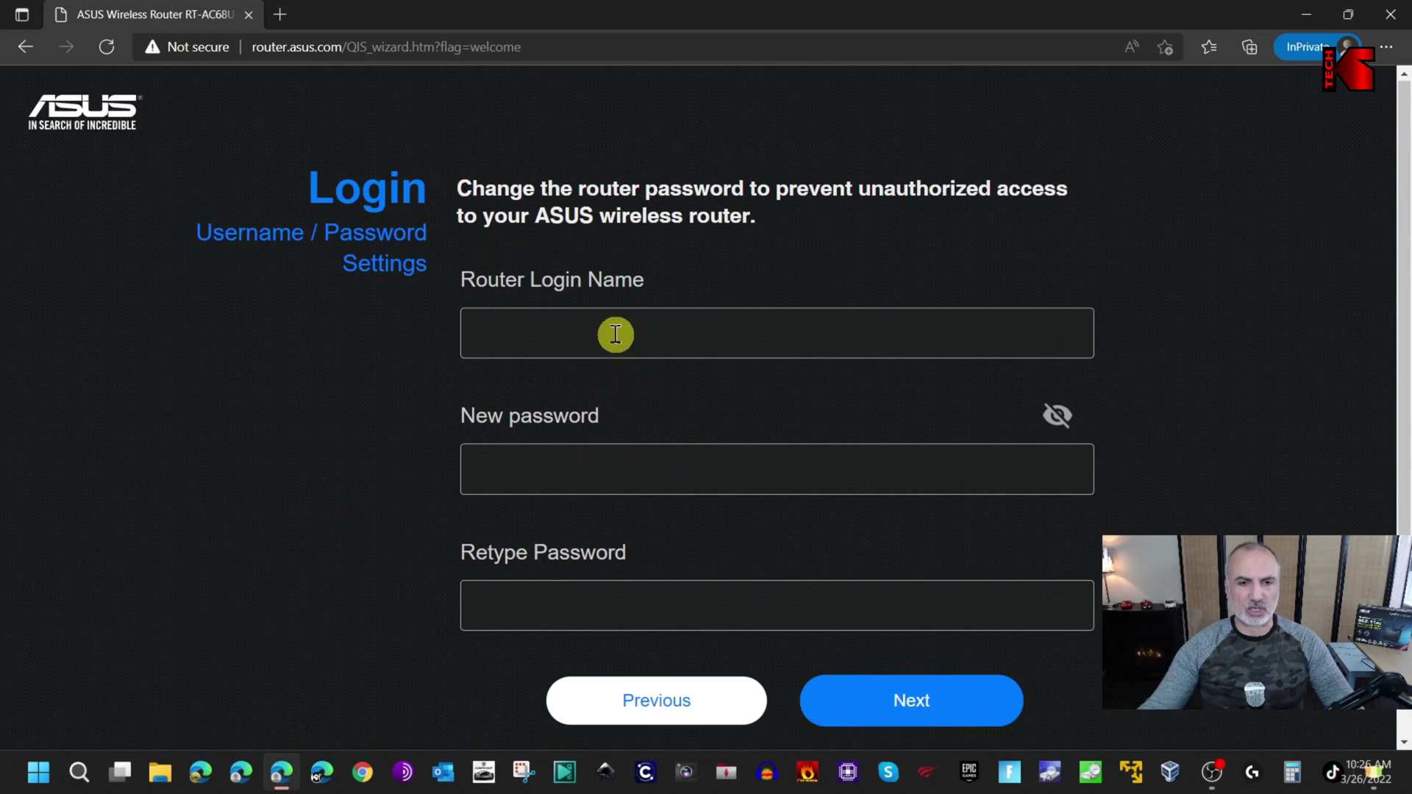
Step: Set the router login name and a confirmed strong admin password, then continue
click(615, 334)
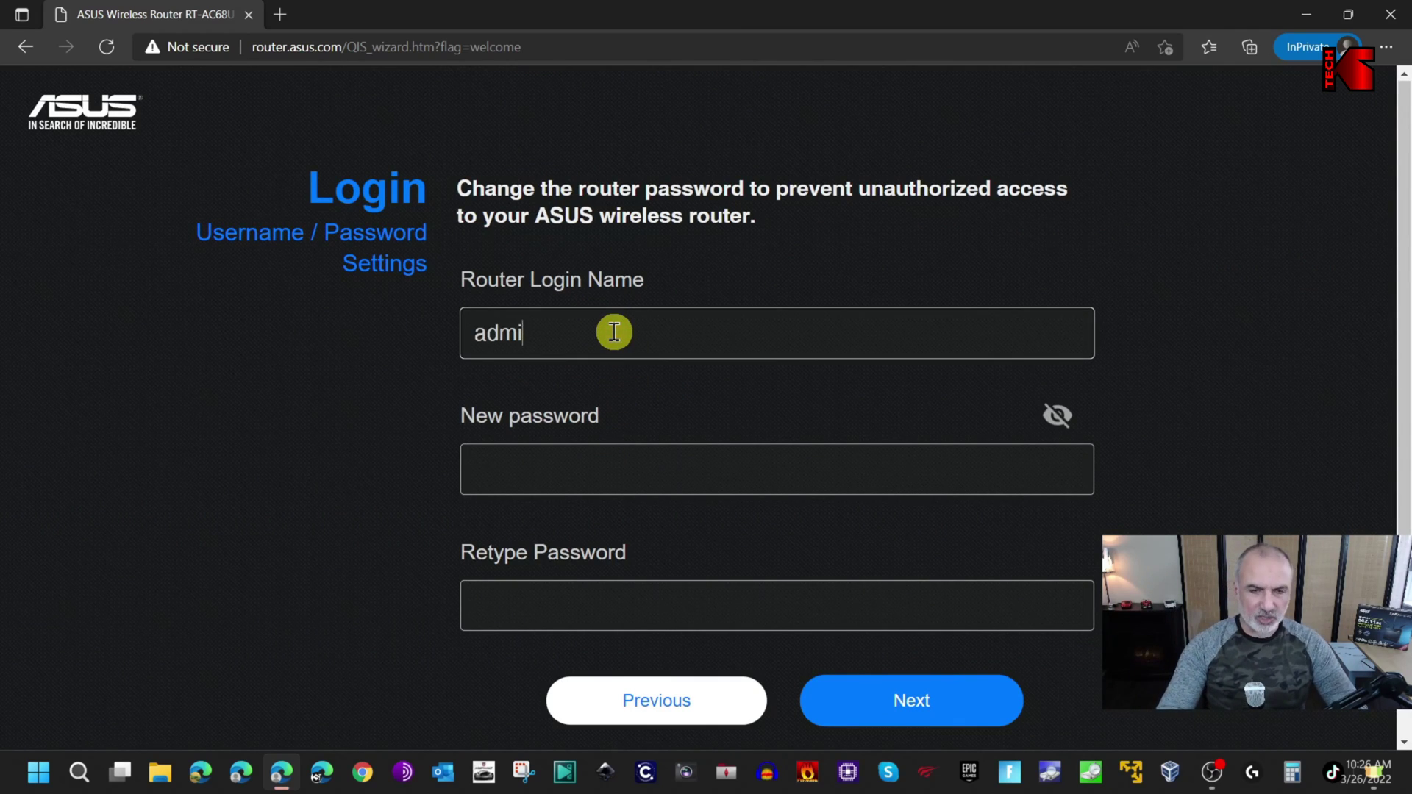
click(621, 468)
text(*************)
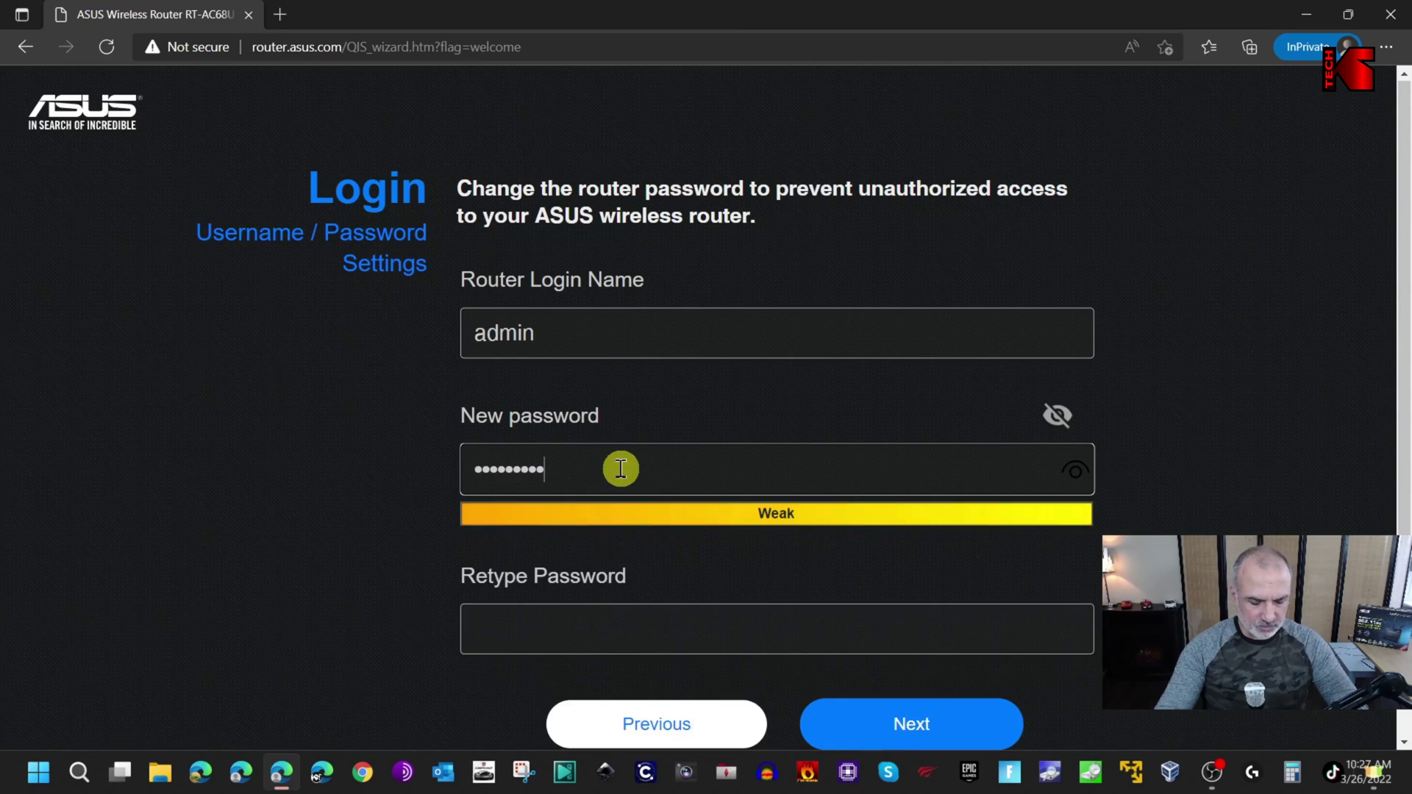
key(Tab)
text(******)
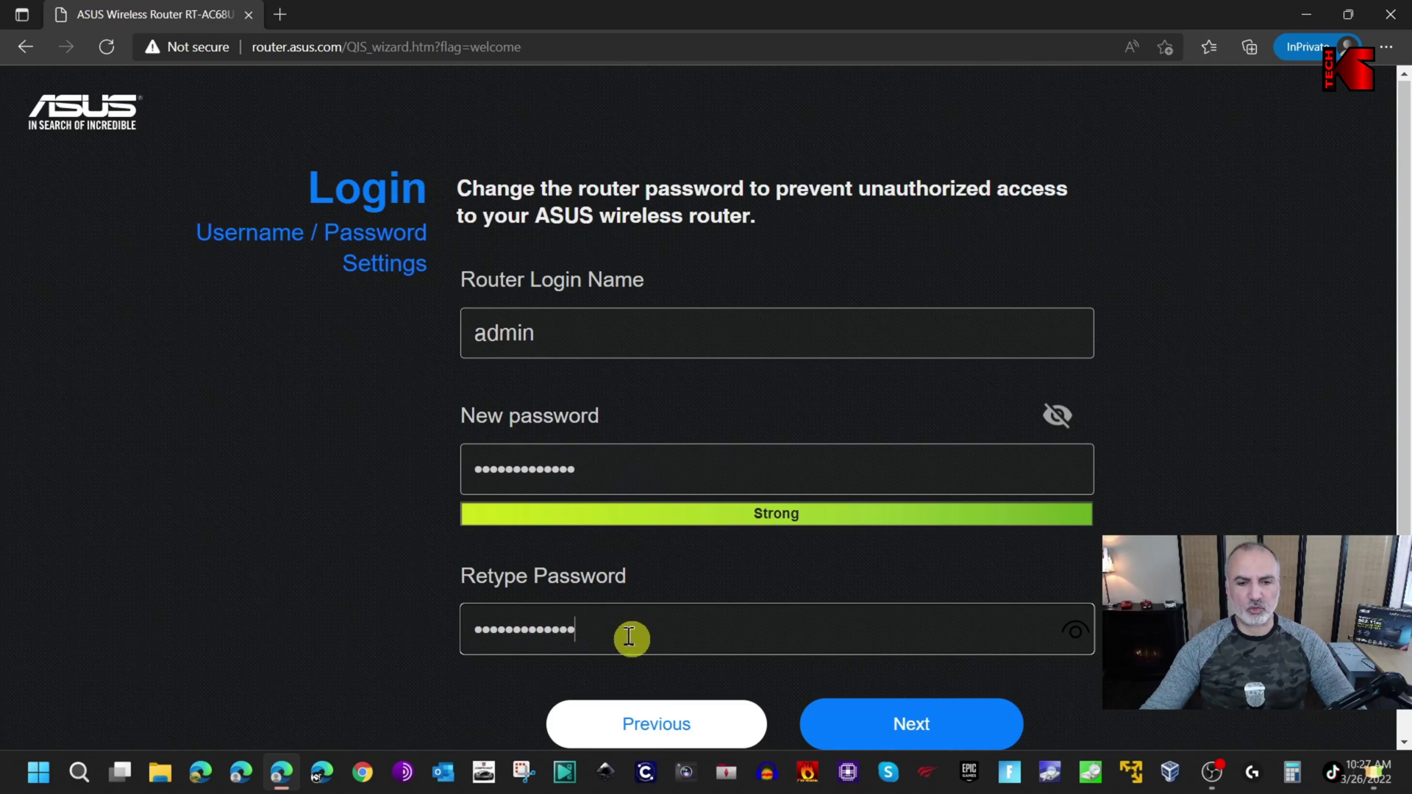
click(911, 726)
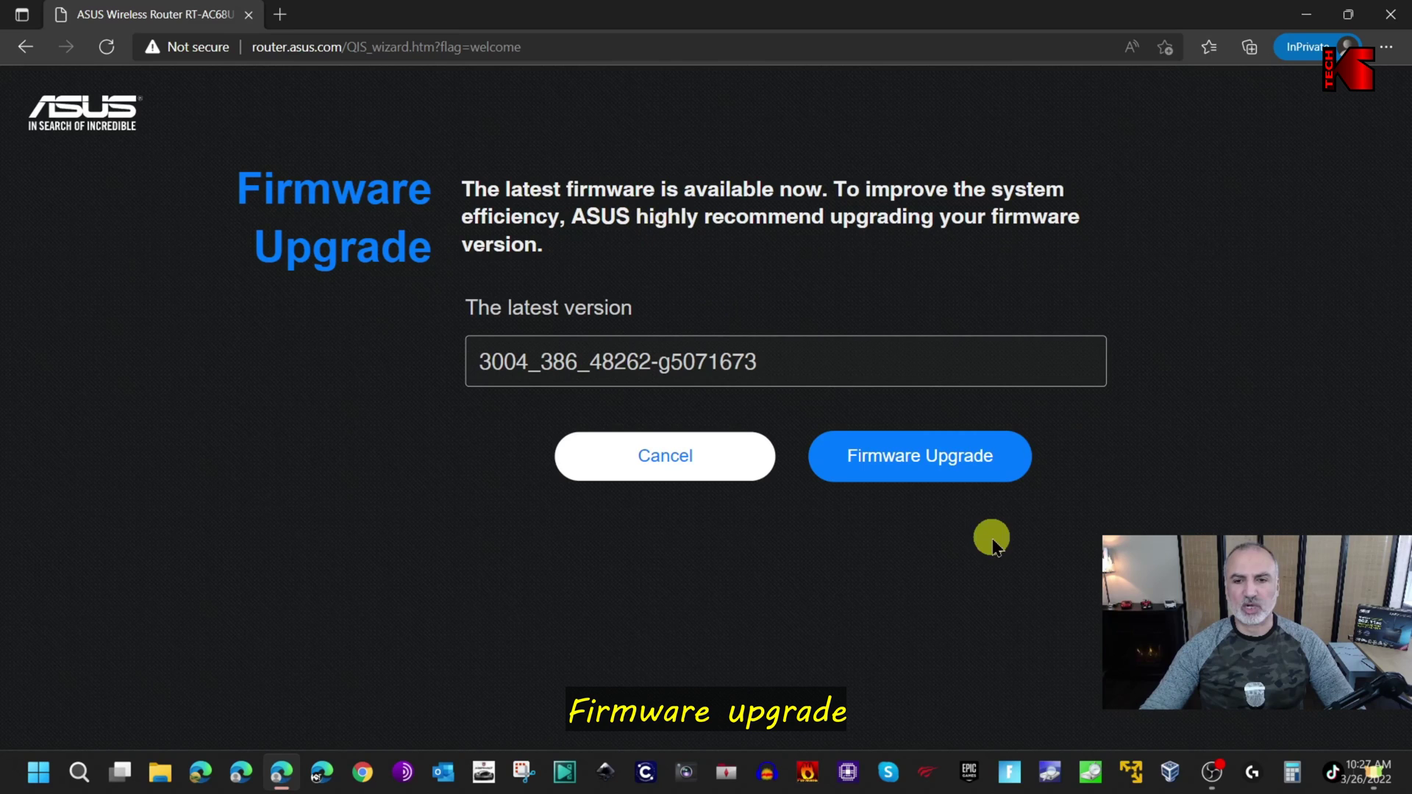
Step: Run the firmware check, which confirms the latest version, and finish the wizard
click(940, 462)
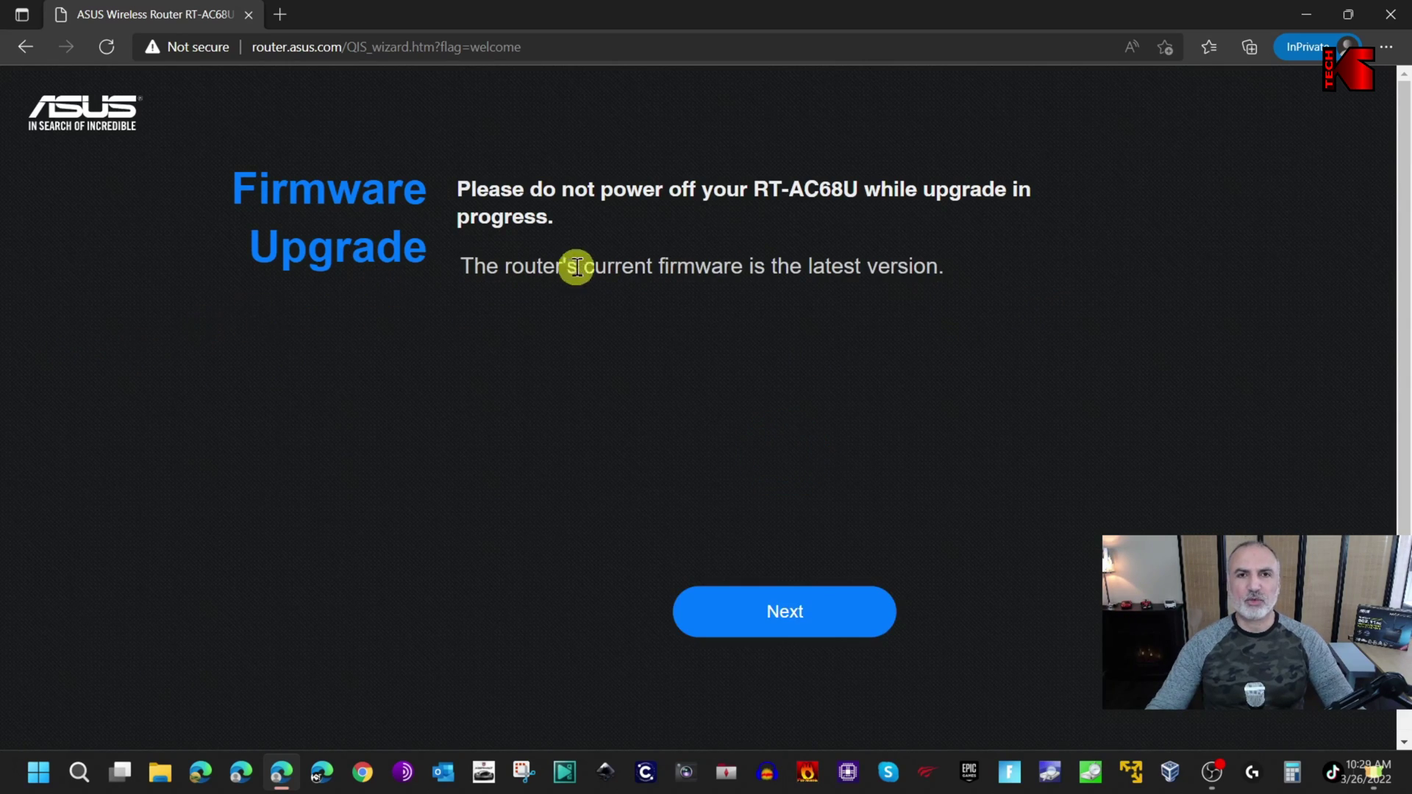
click(790, 617)
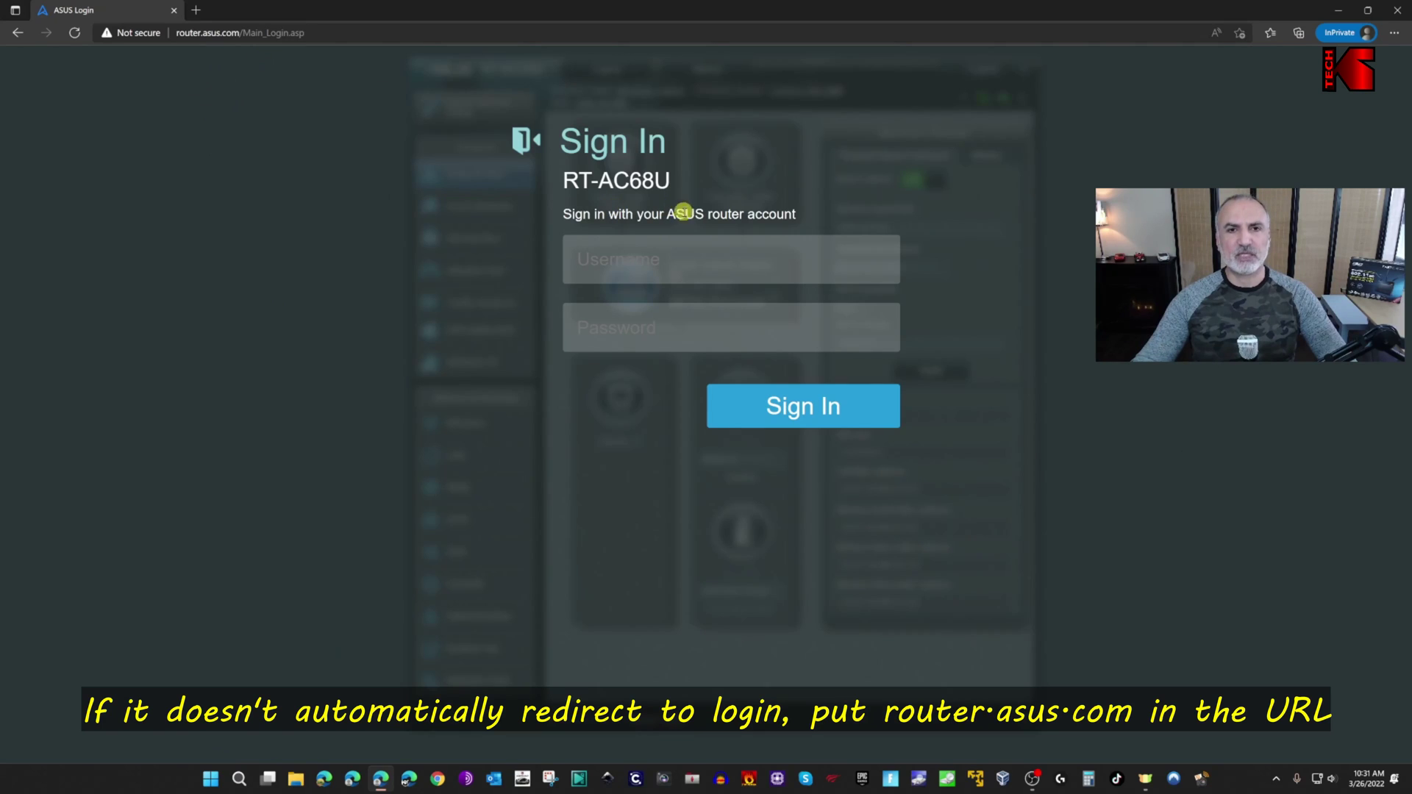
Step: Sign in to the router's admin interface with the new login credentials
click(664, 259)
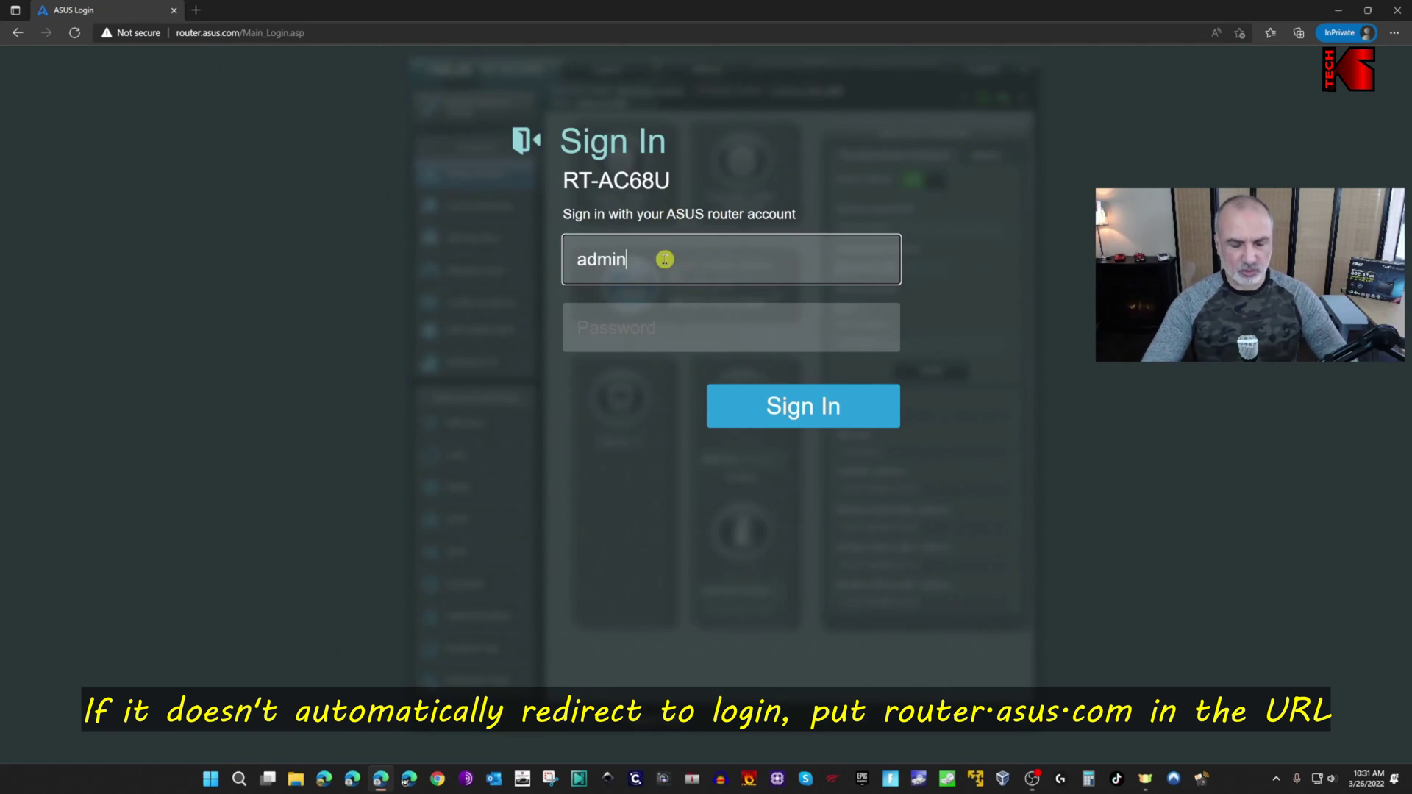
key(Tab)
text(ad)
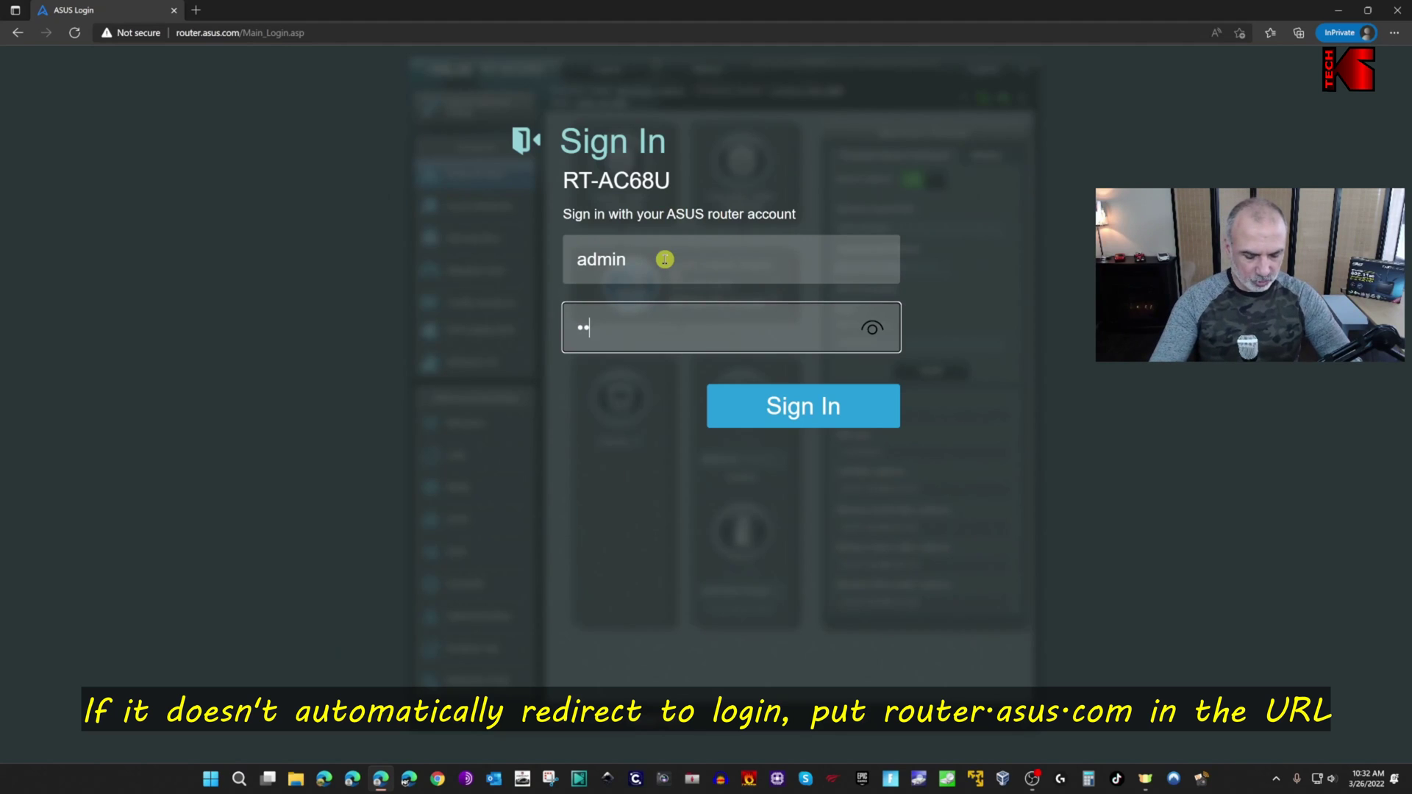
text(min)
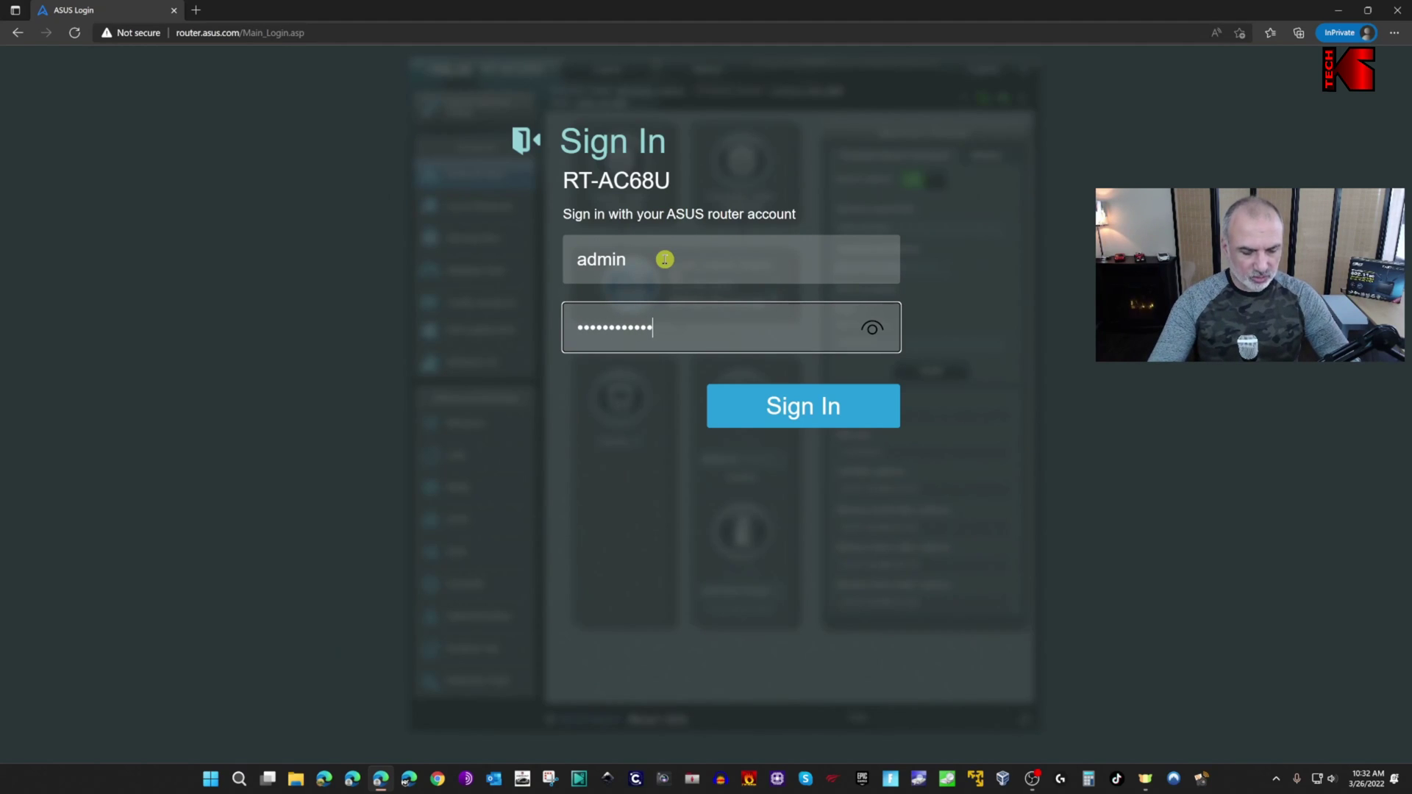
click(794, 406)
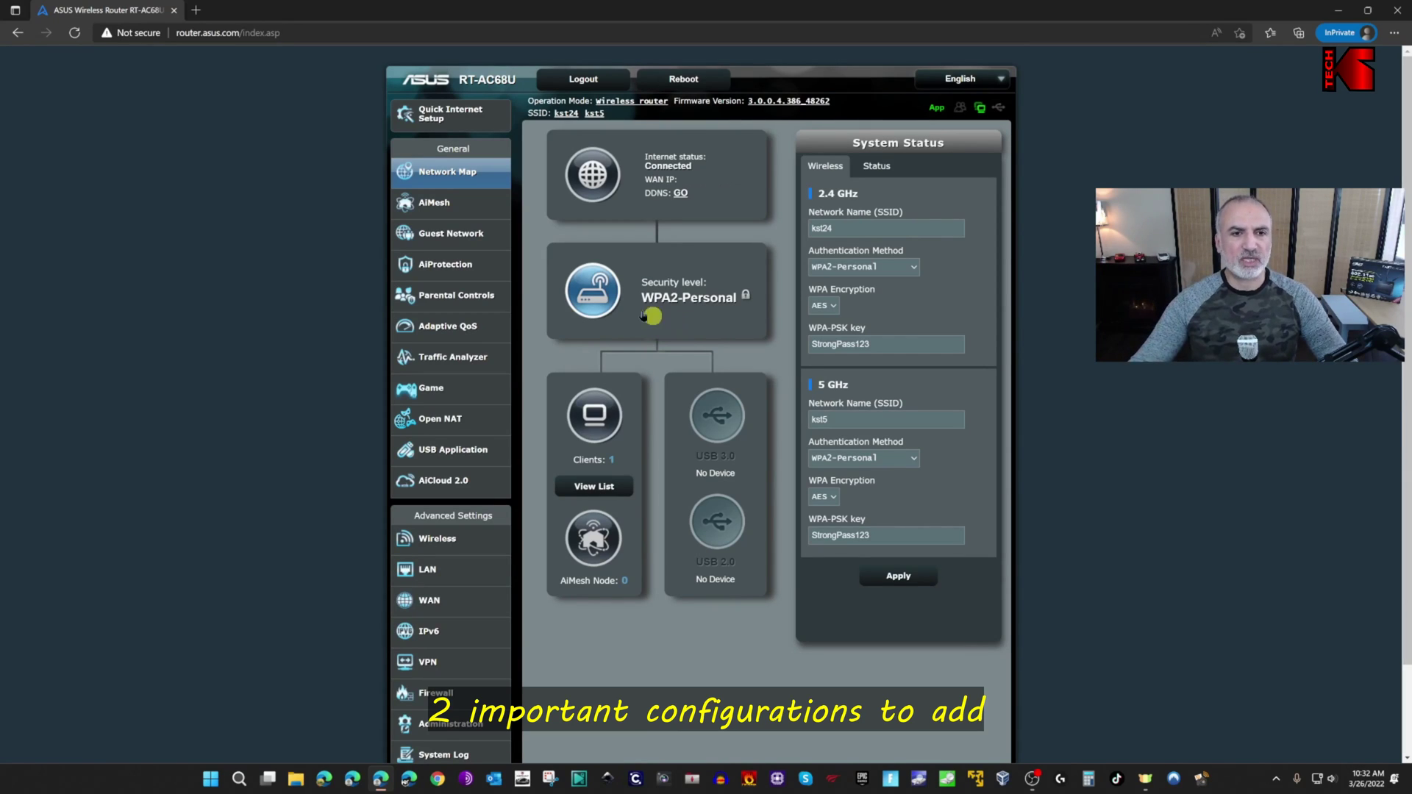
Step: Turn on AiProtection, accept the Trend Micro EULA, and confirm applying it
click(450, 265)
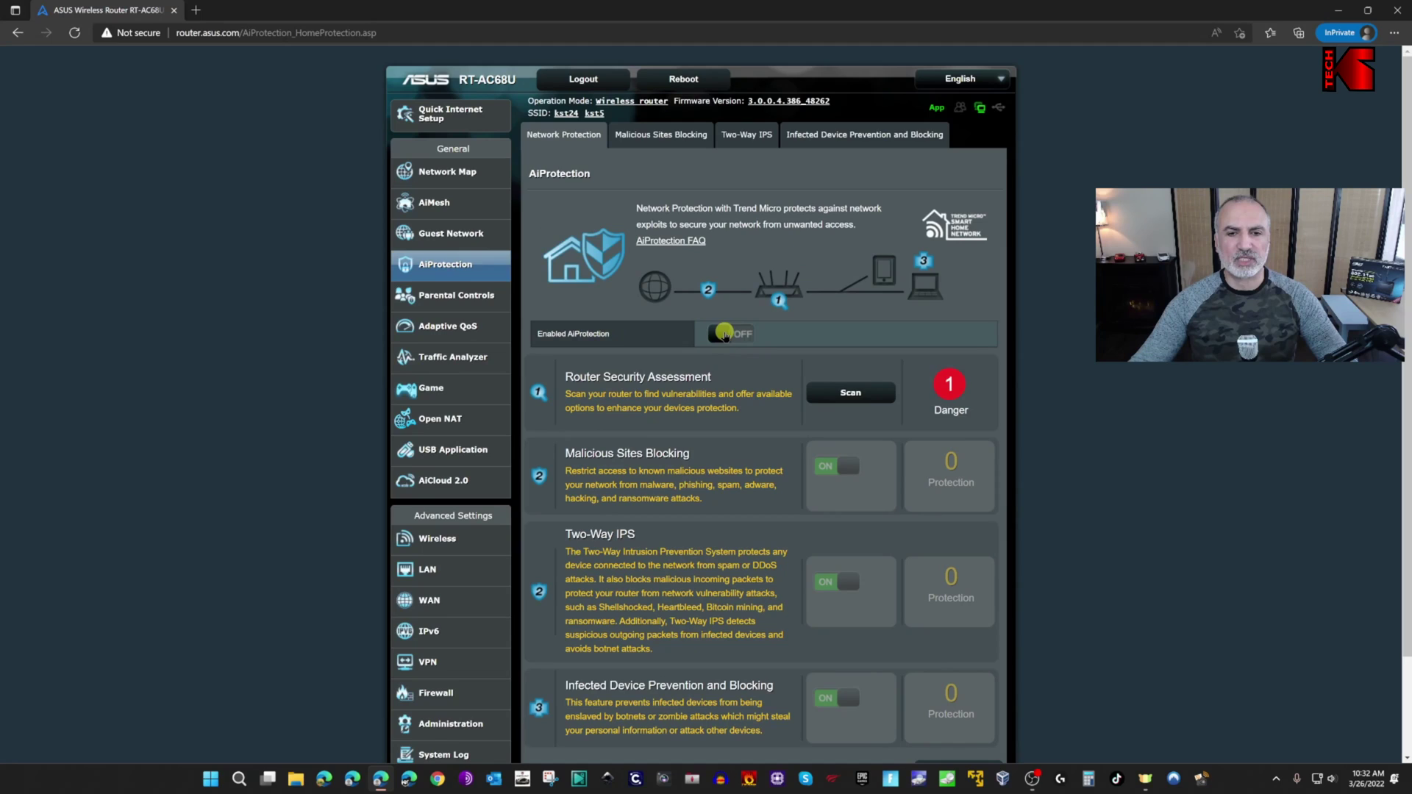
click(724, 333)
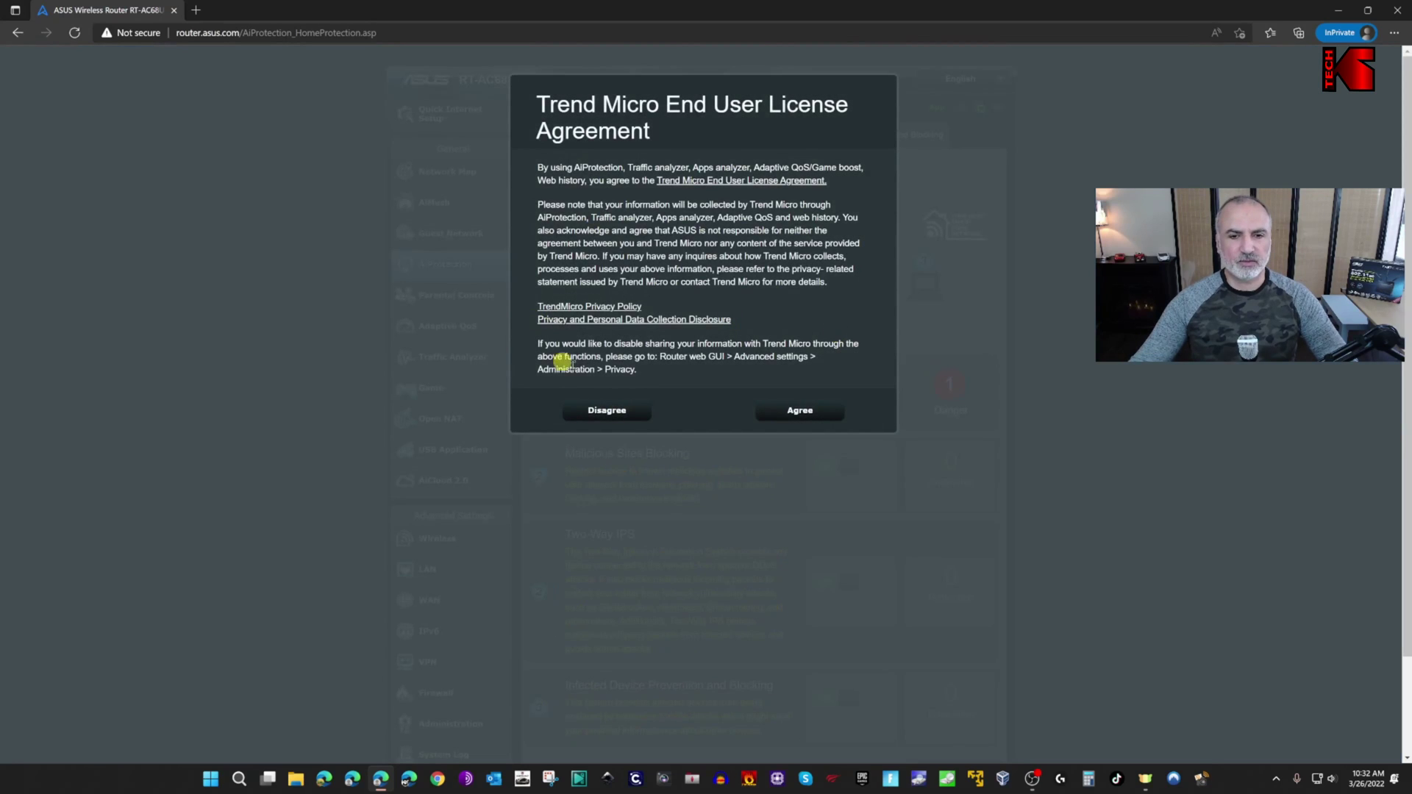
click(801, 410)
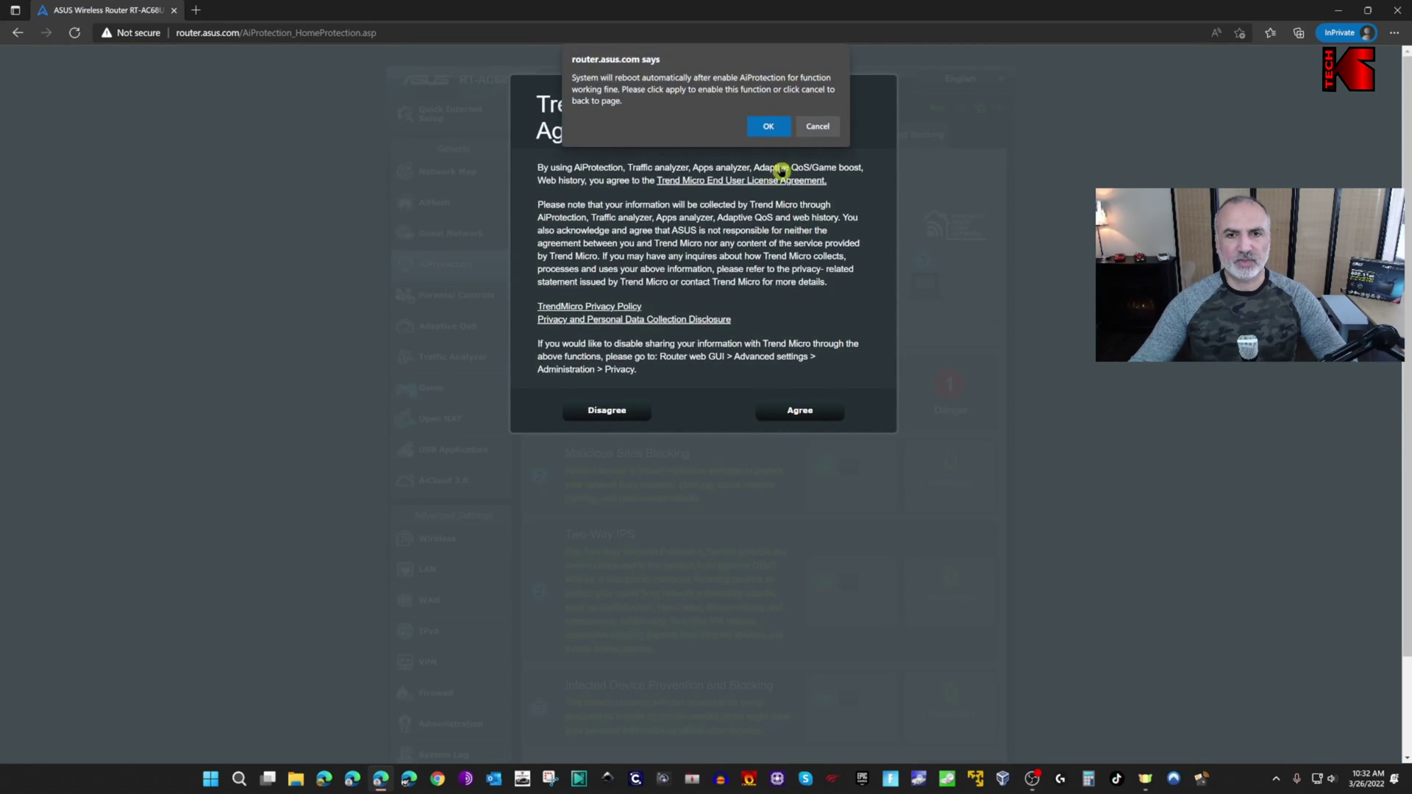
click(769, 127)
click(767, 128)
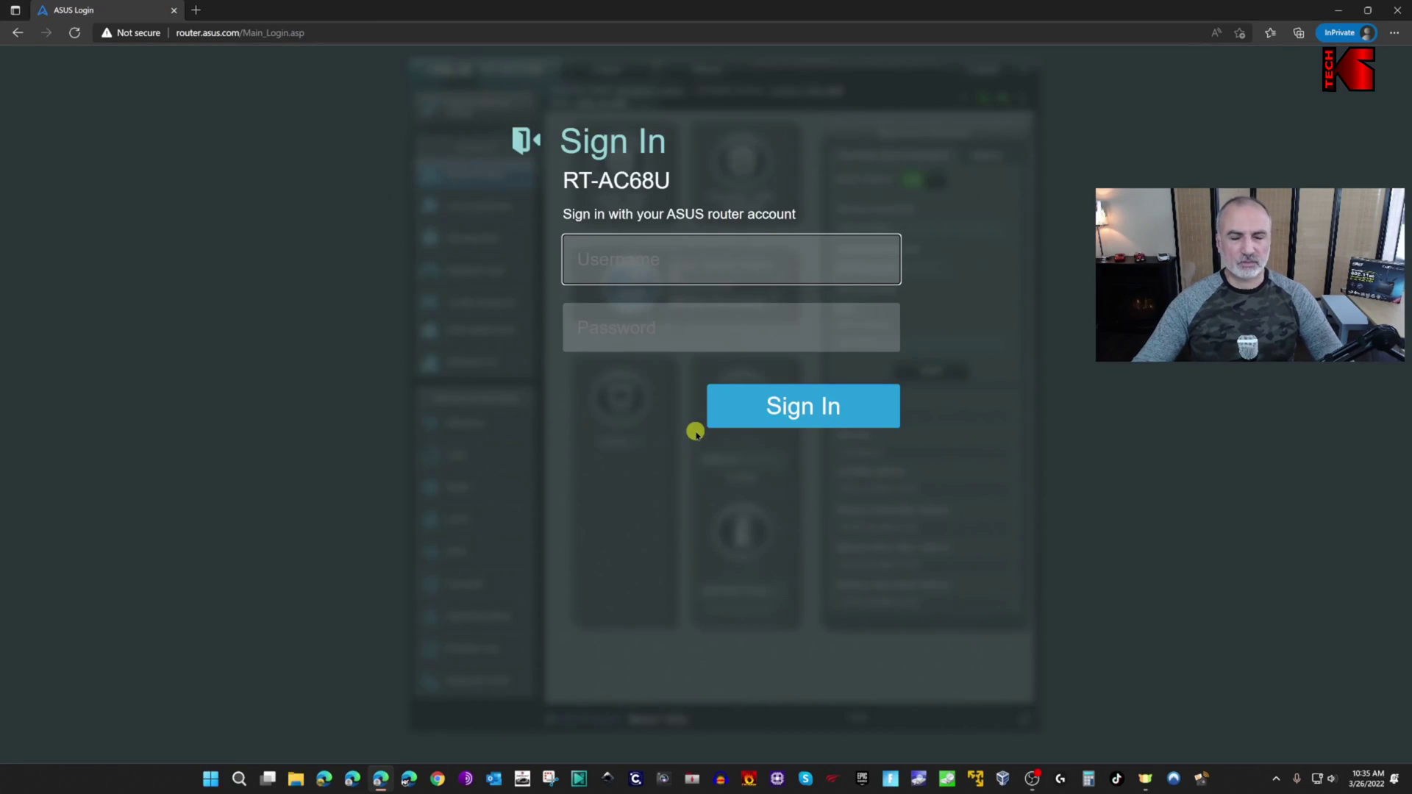
click(763, 240)
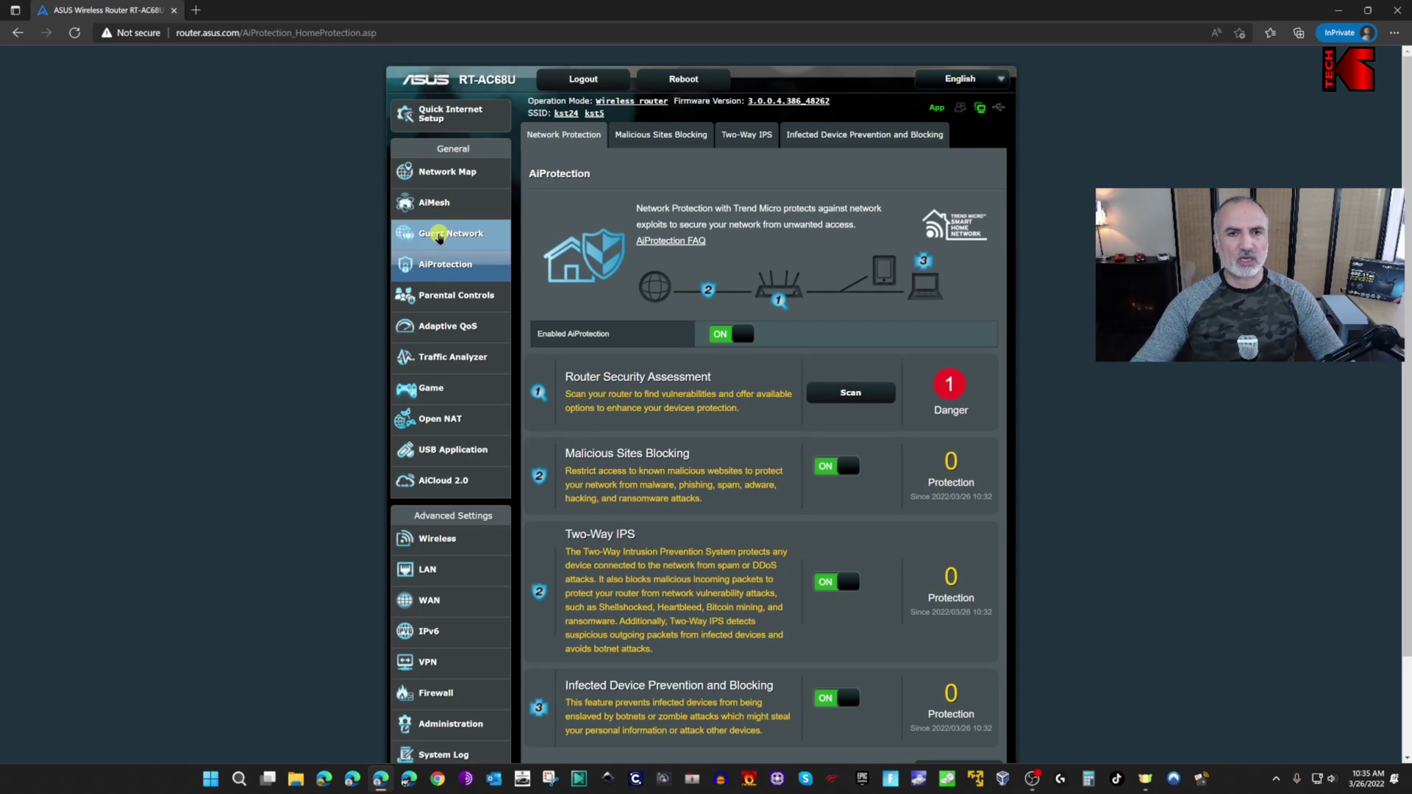
Step: Create 5 GHz guest network KST5-Guest with WPA2-Personal and a pasted key
click(439, 234)
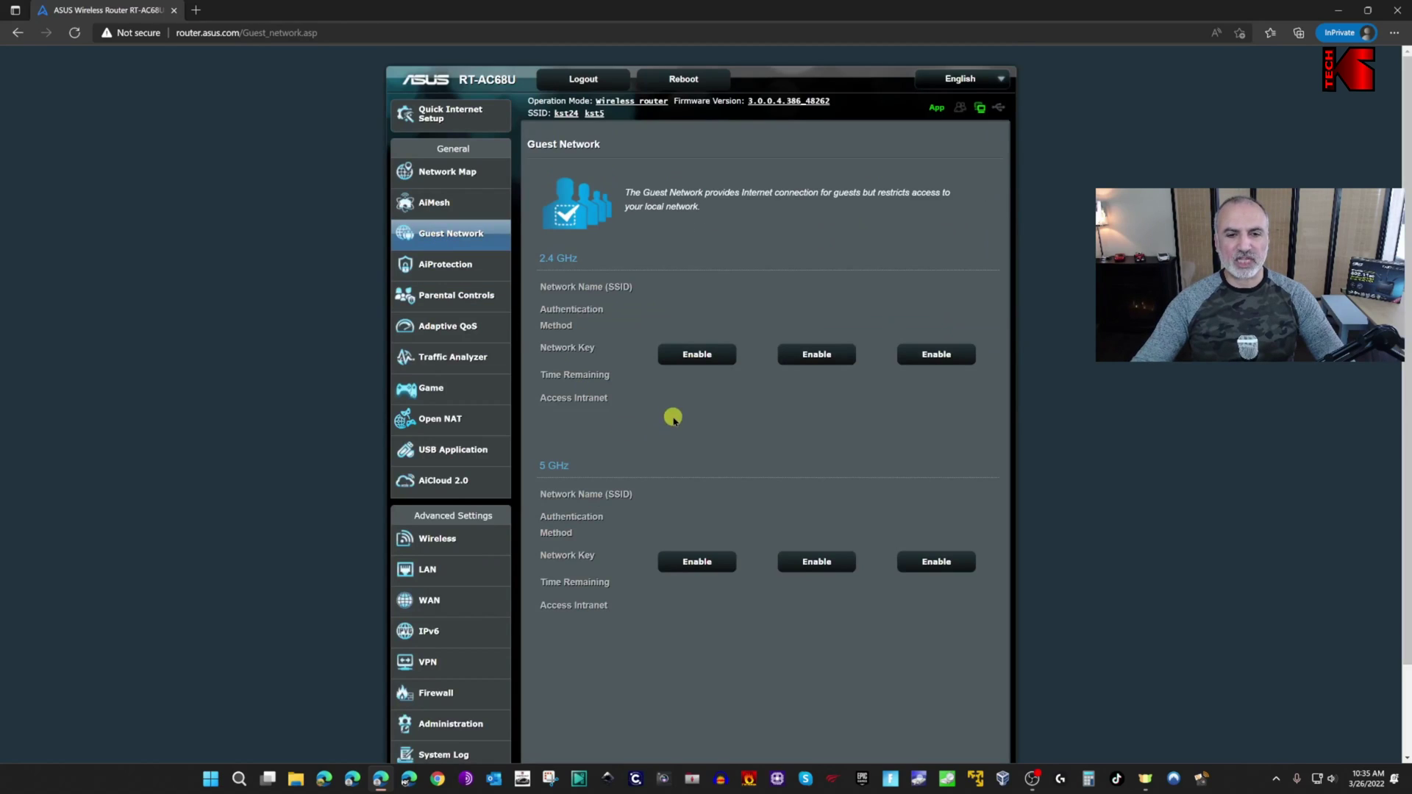
click(696, 564)
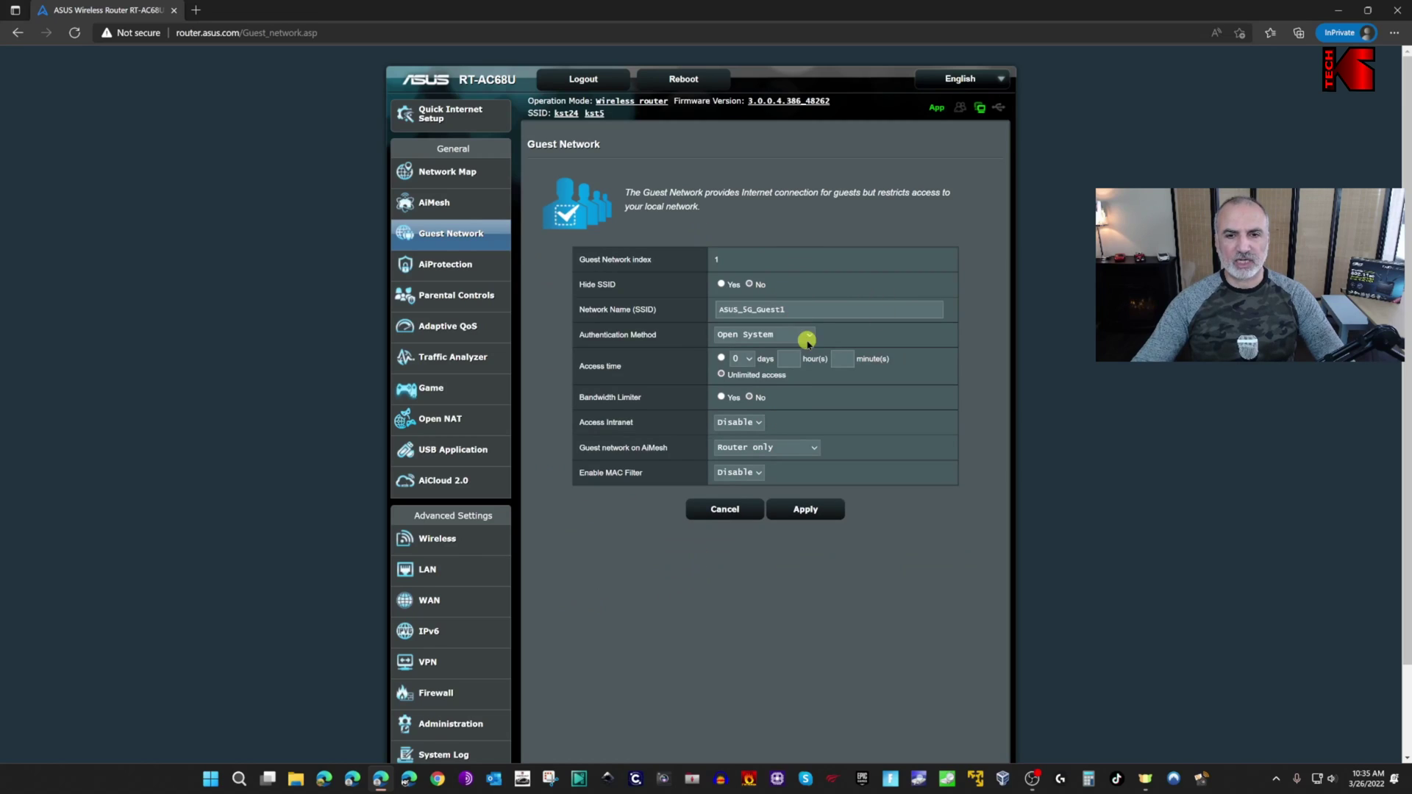
double_click(805, 308)
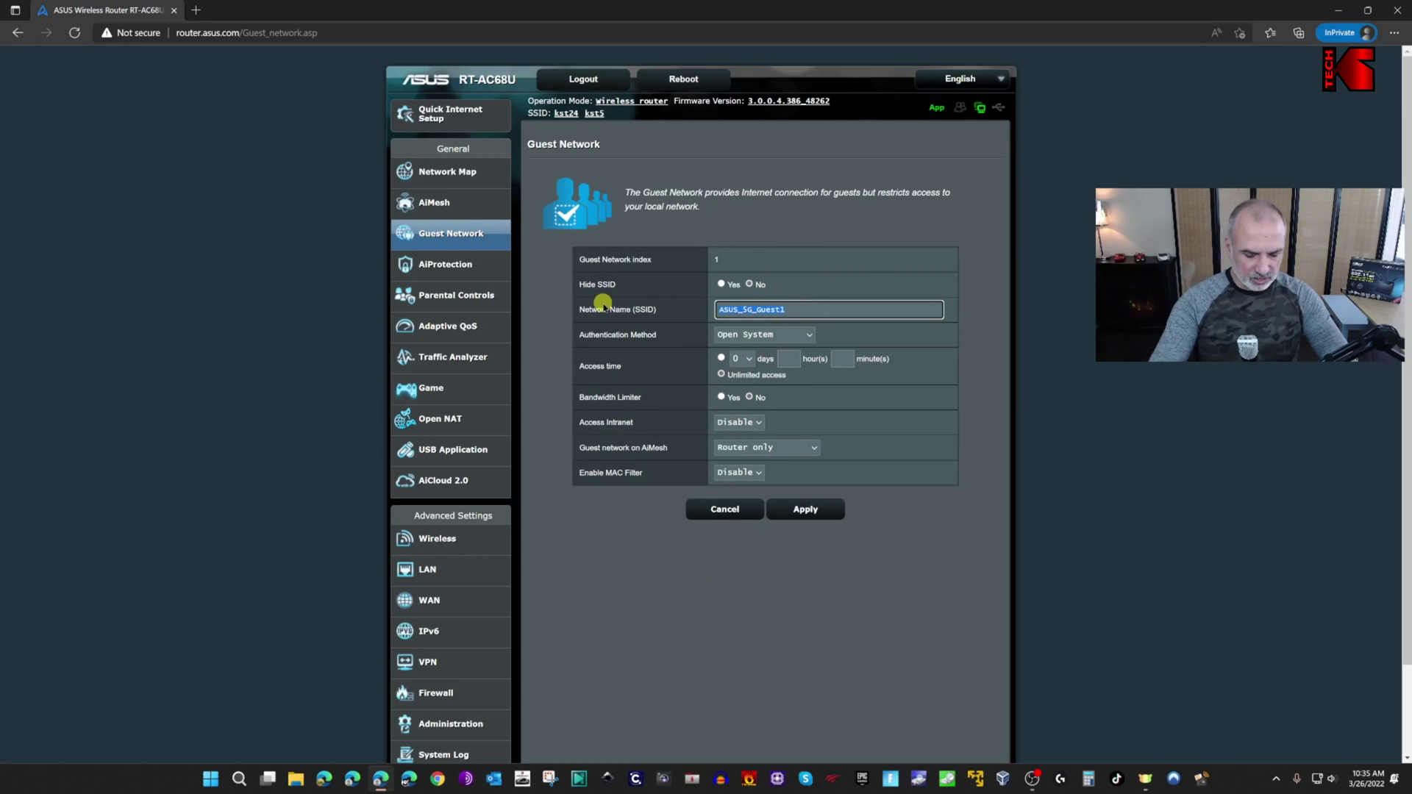
text(KST5-)
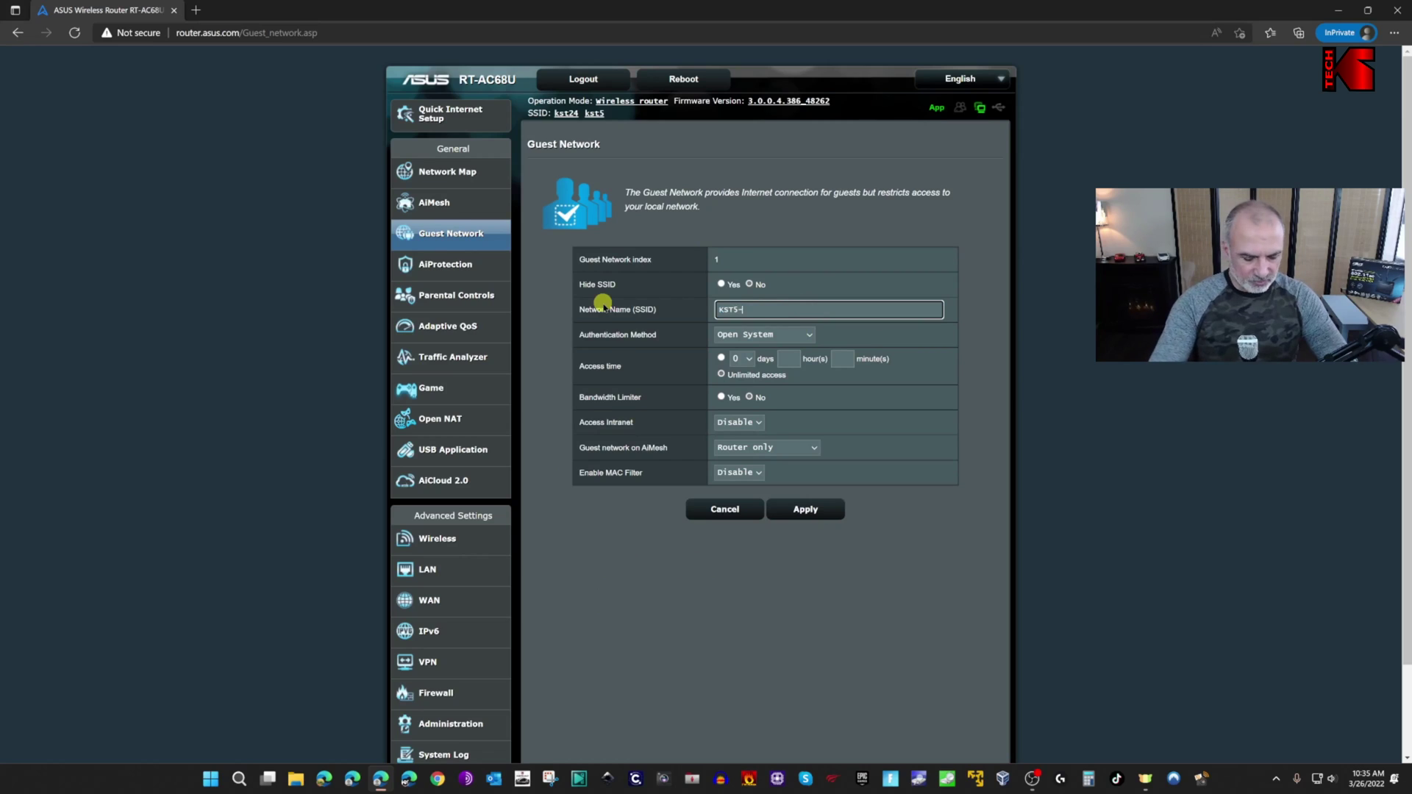
text(Guest)
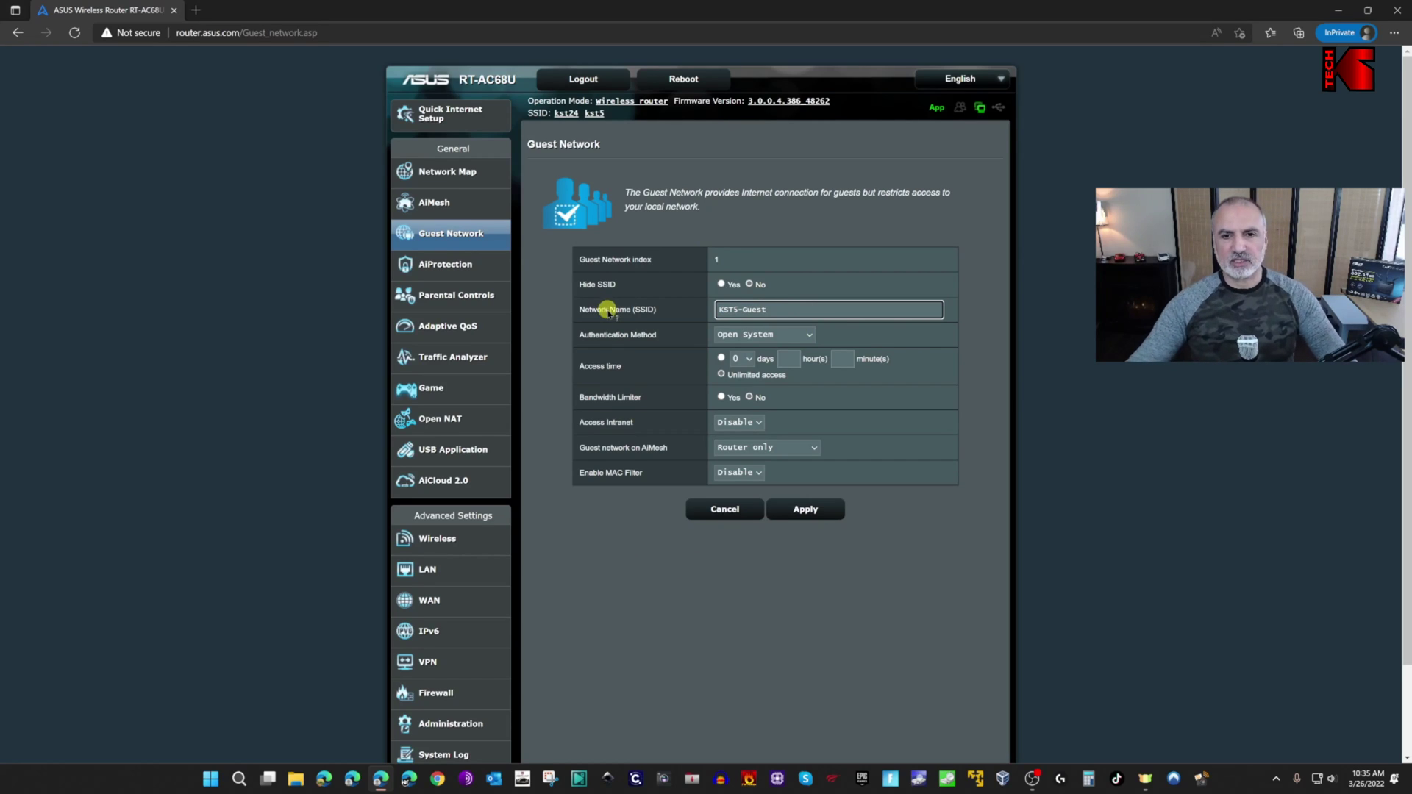
click(802, 337)
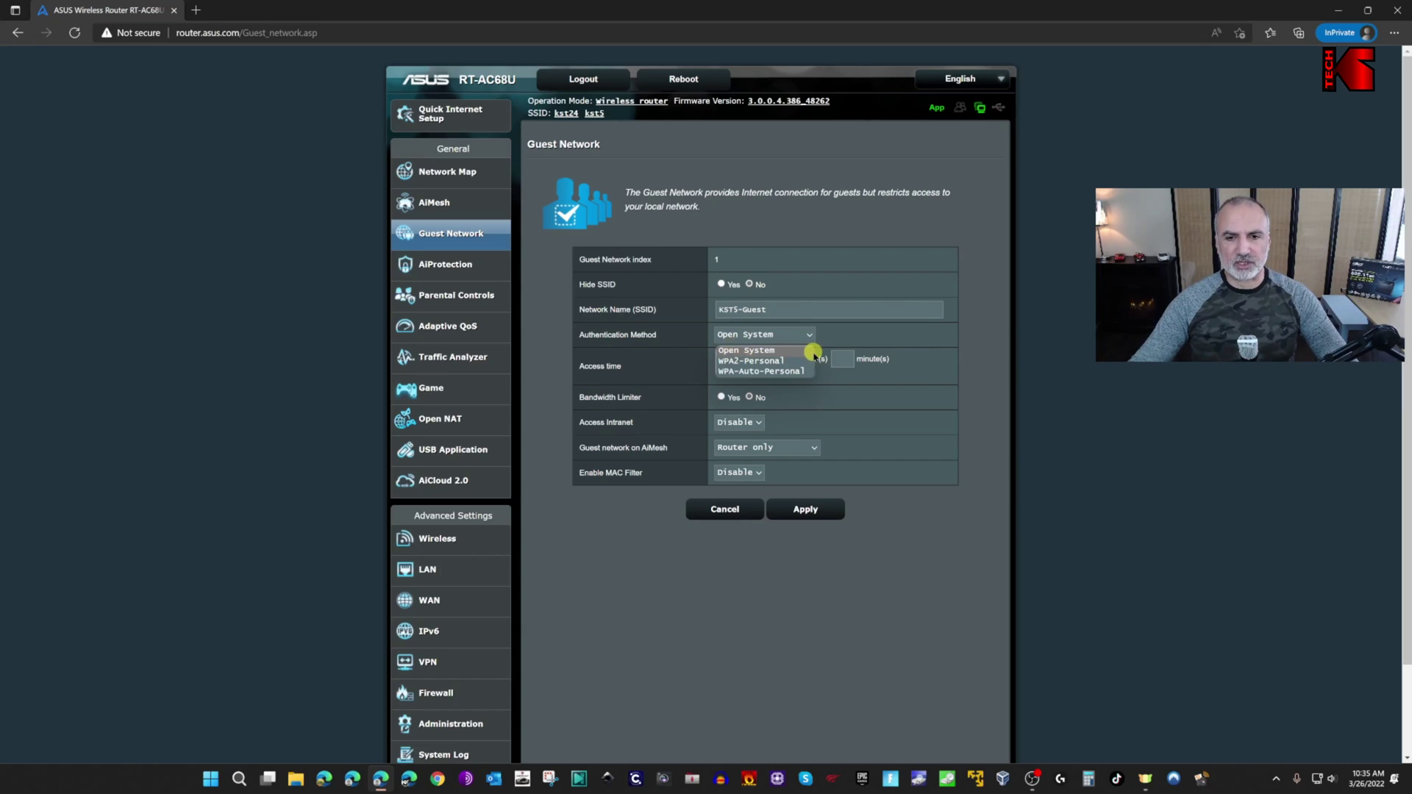
click(725, 361)
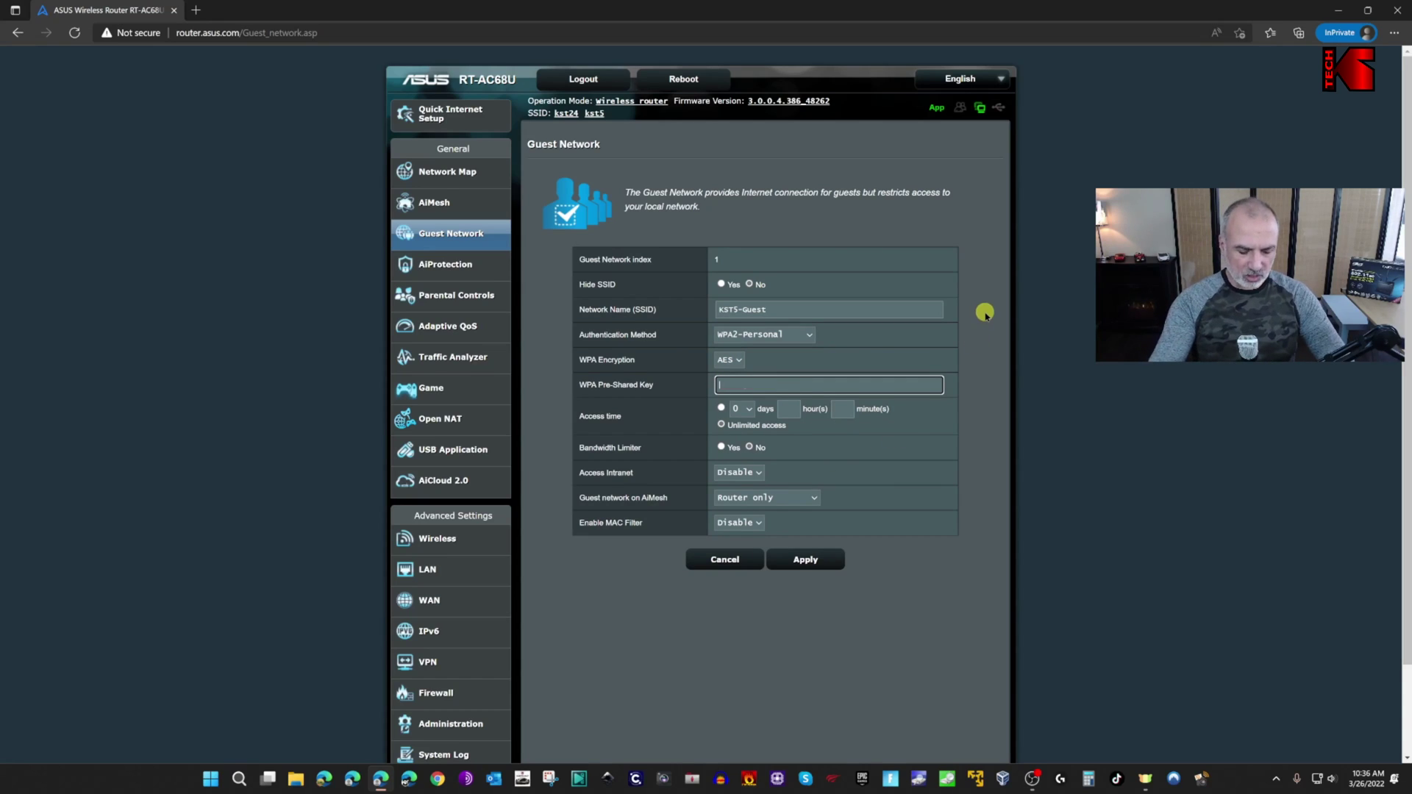
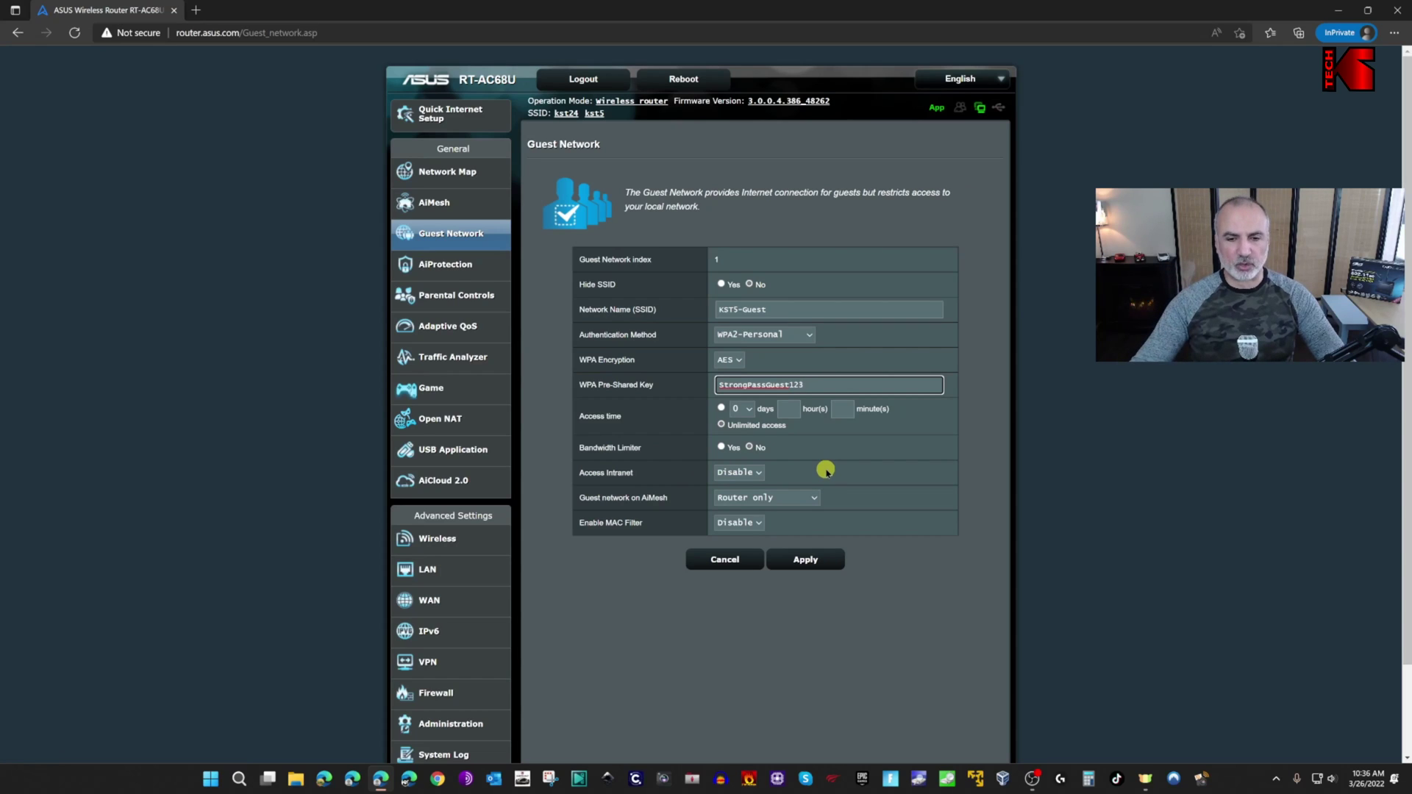
click(802, 563)
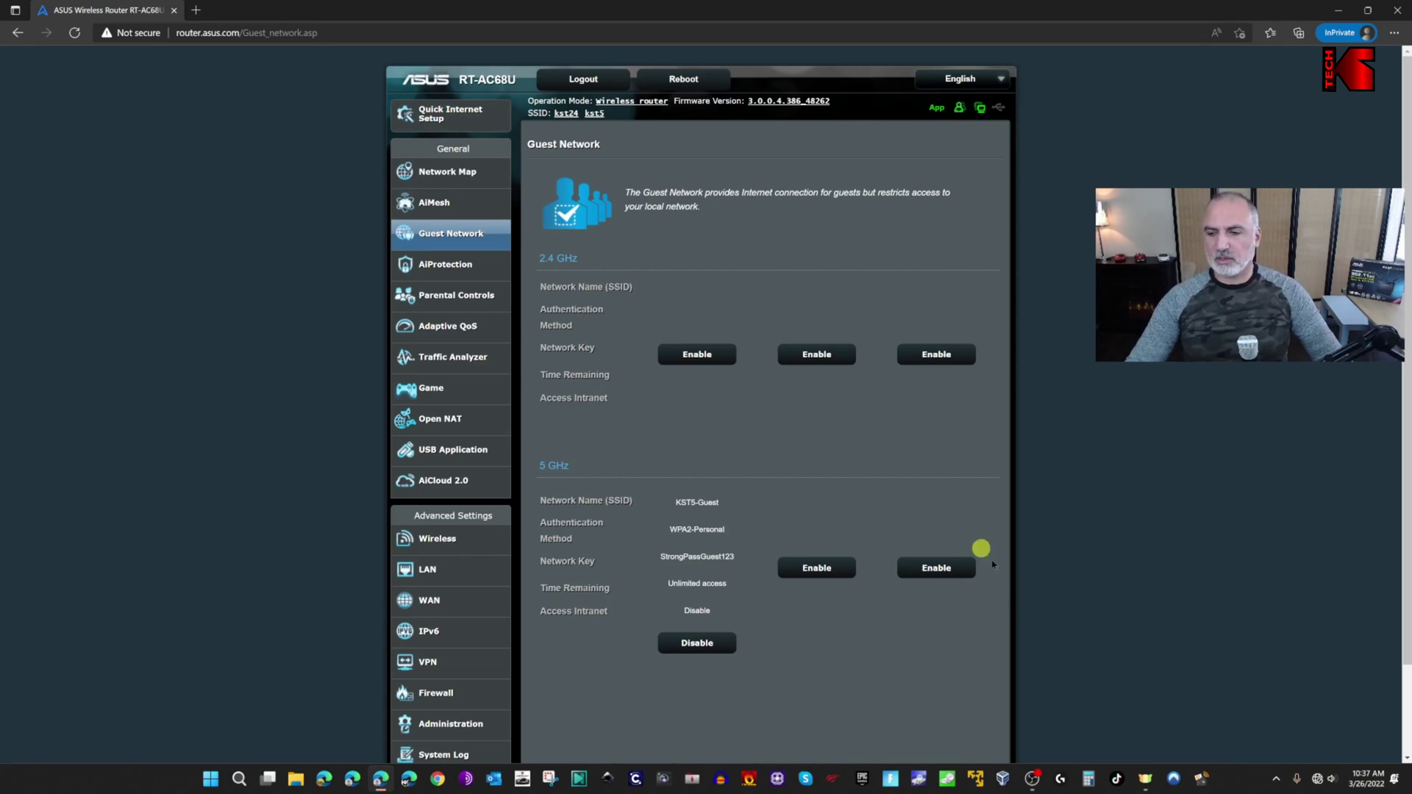
Step: Minimize Edge and turn on Wi-Fi from Windows Quick Settings
click(1398, 11)
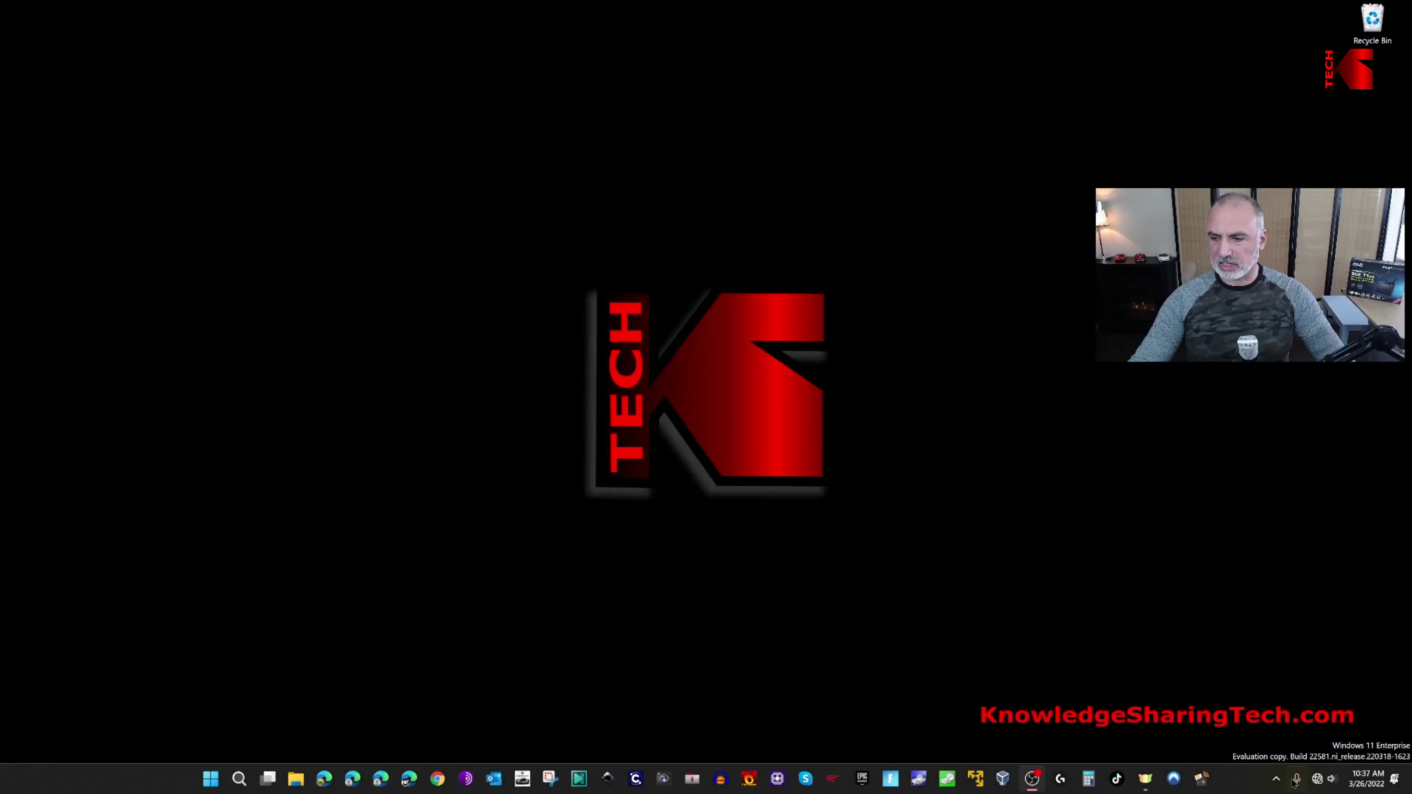
click(1324, 782)
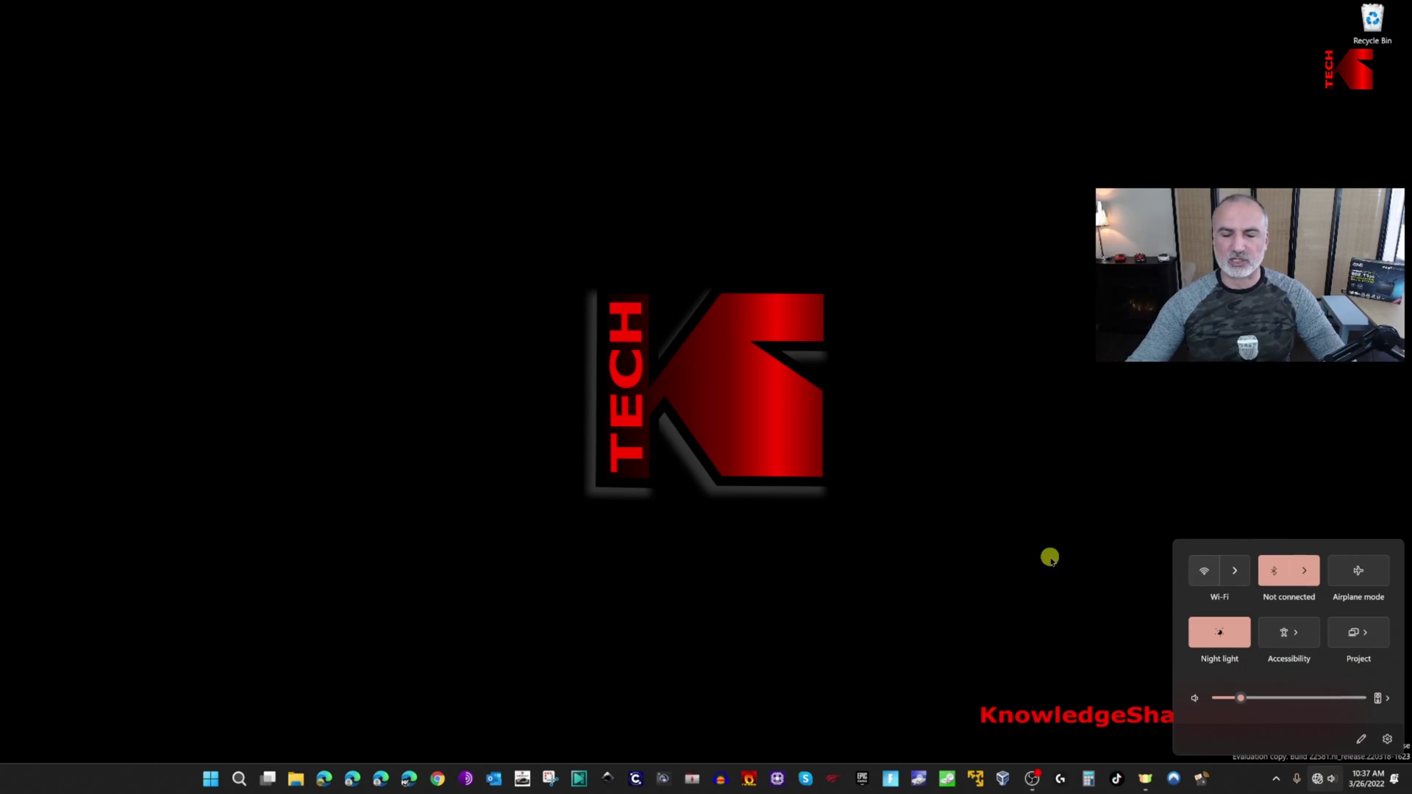
click(1206, 578)
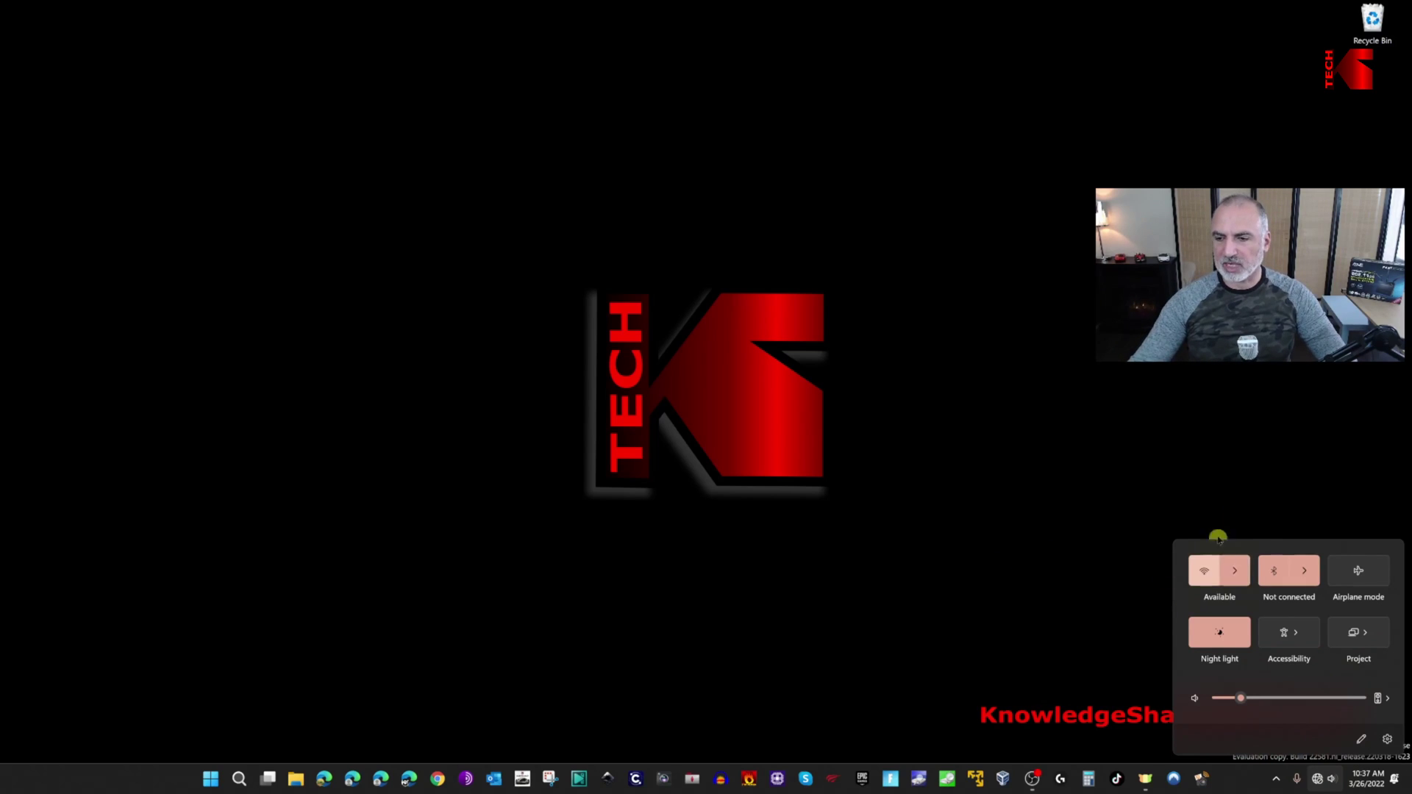
Step: Connect the laptop to the kst5 network using its security key
click(1237, 574)
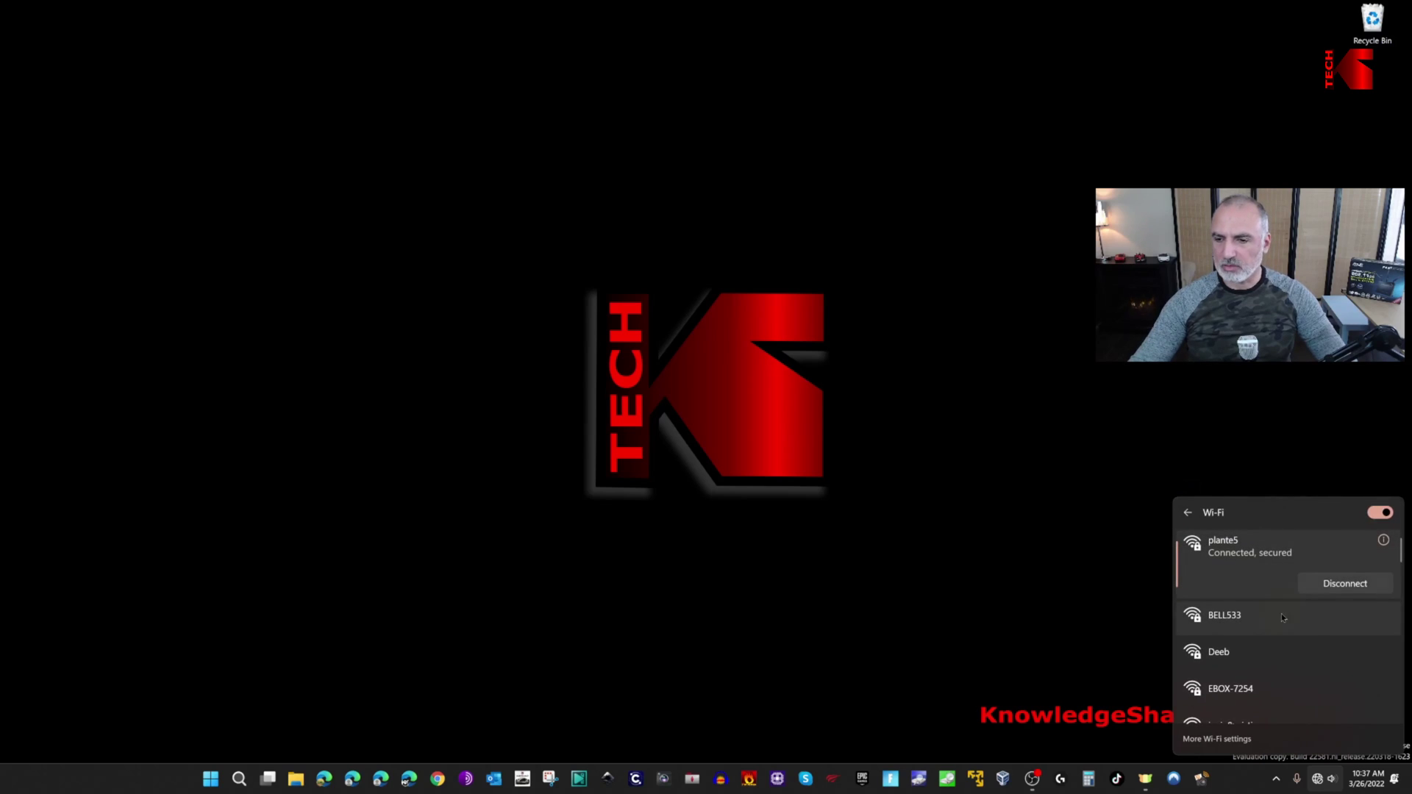
scroll(1314, 641, down, 4)
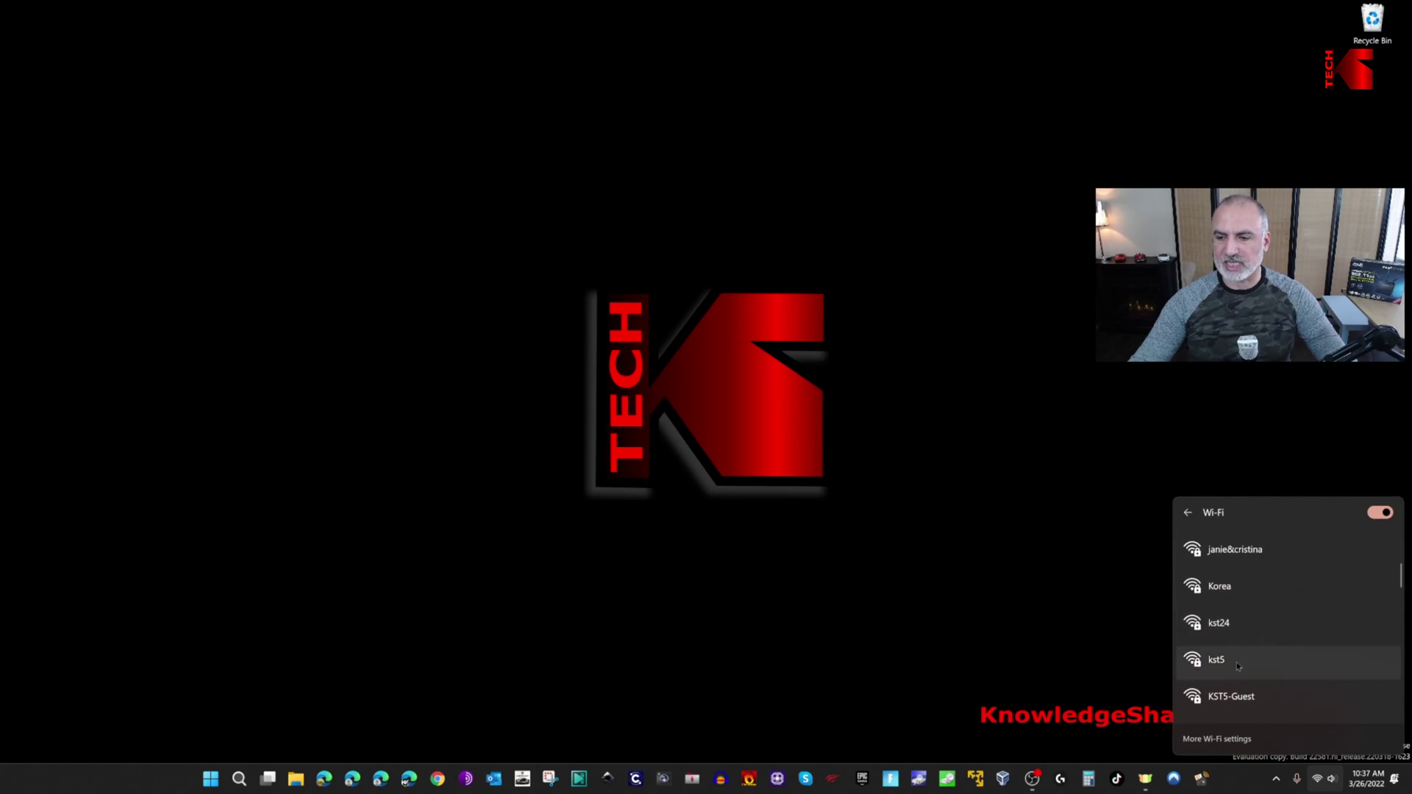
click(1233, 660)
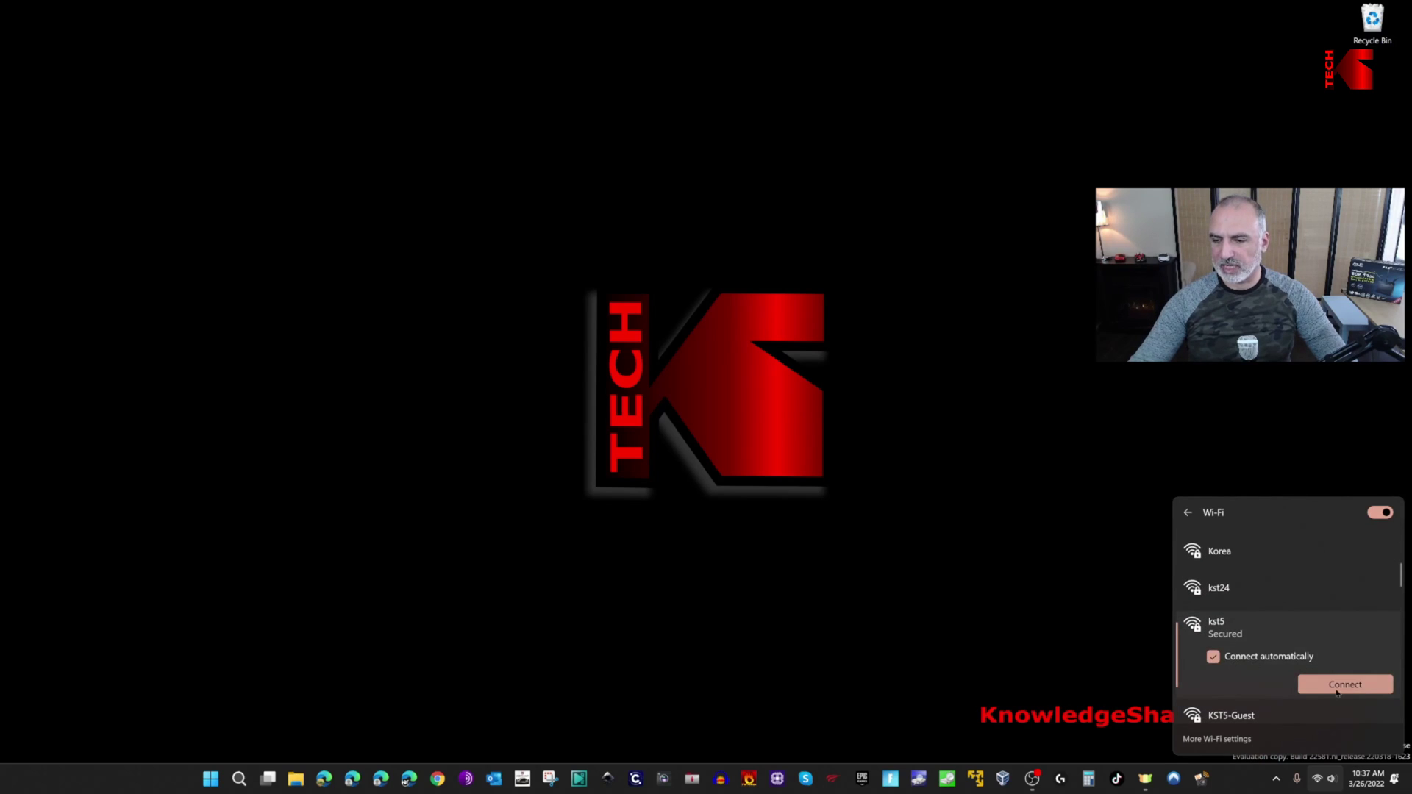
click(1338, 690)
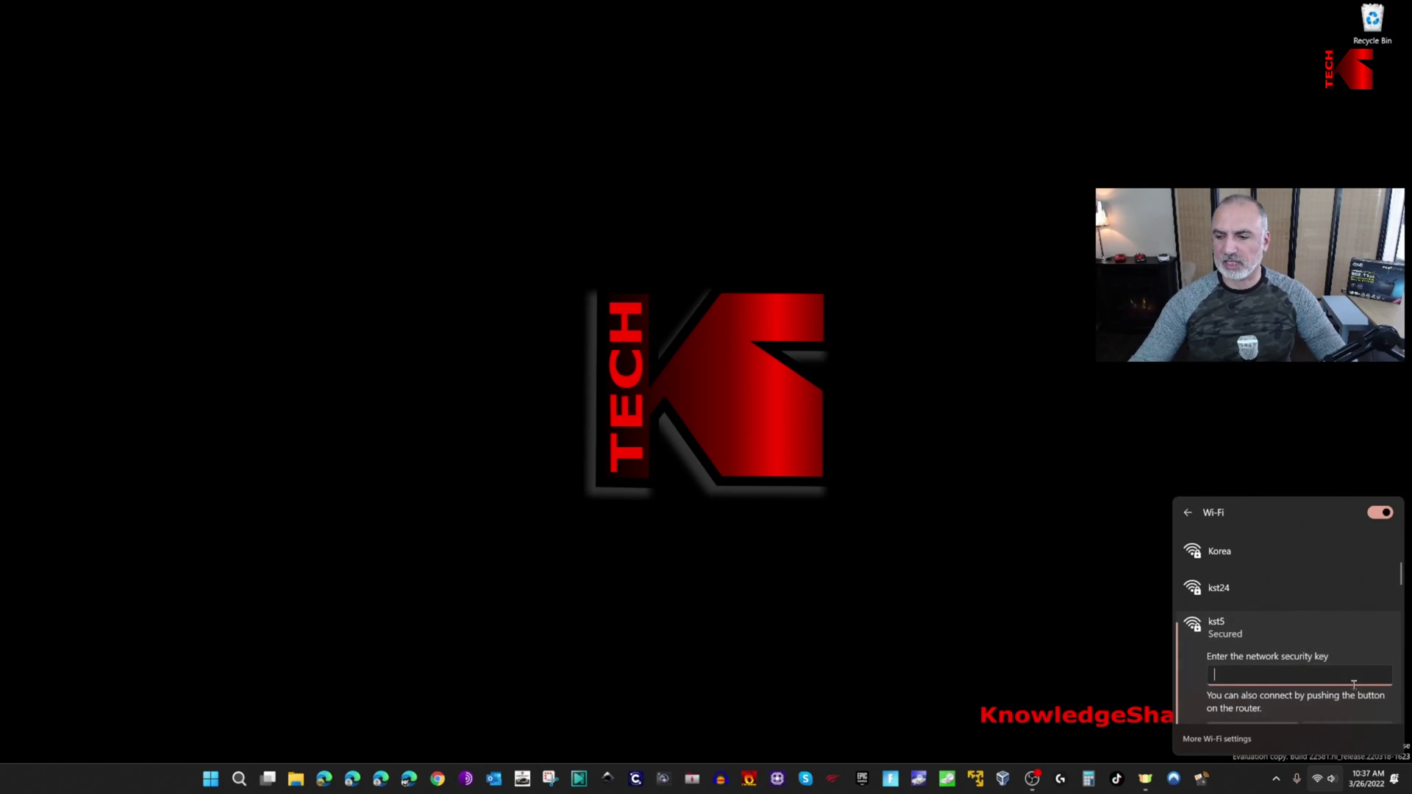
text(*)
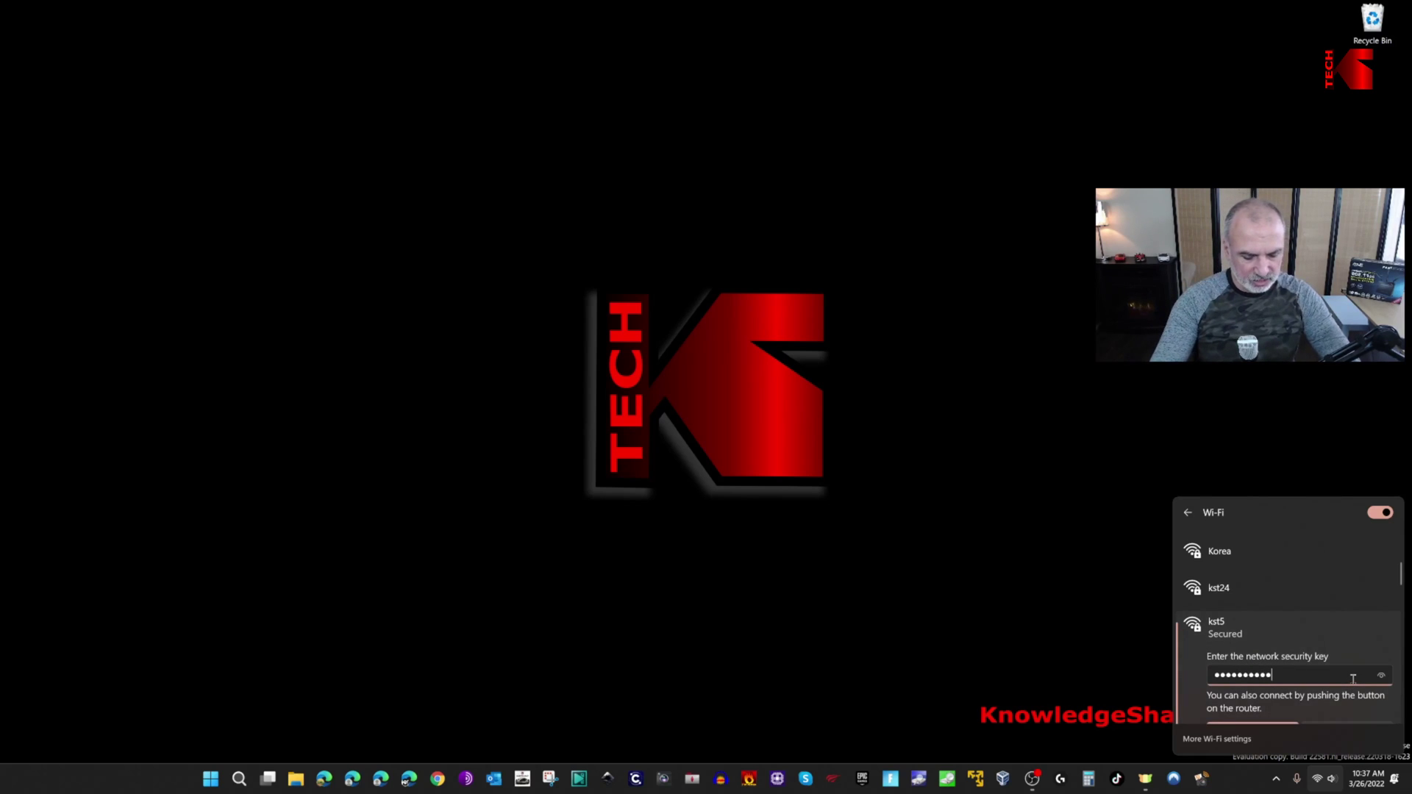
text(*)
scroll(1353, 664, down, 1)
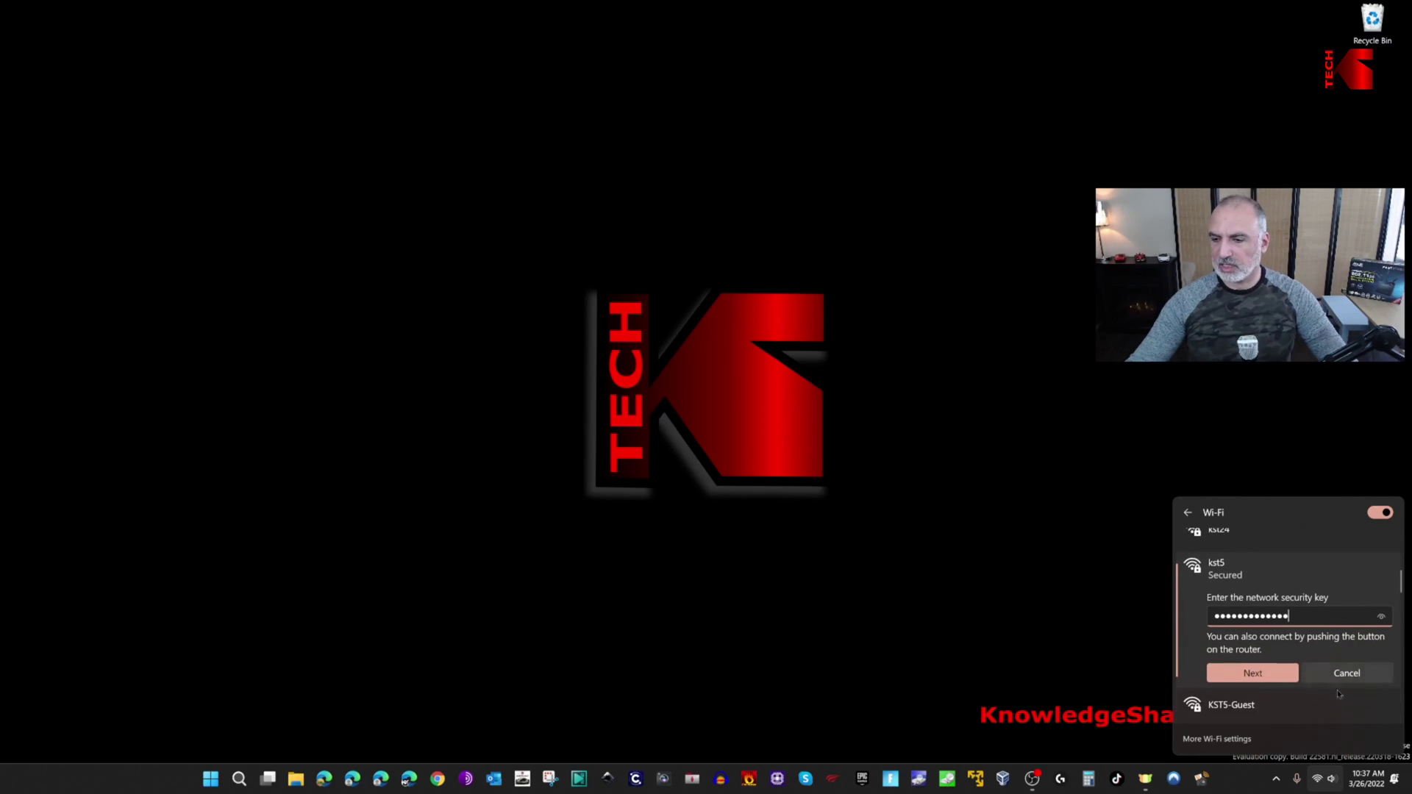
click(1245, 674)
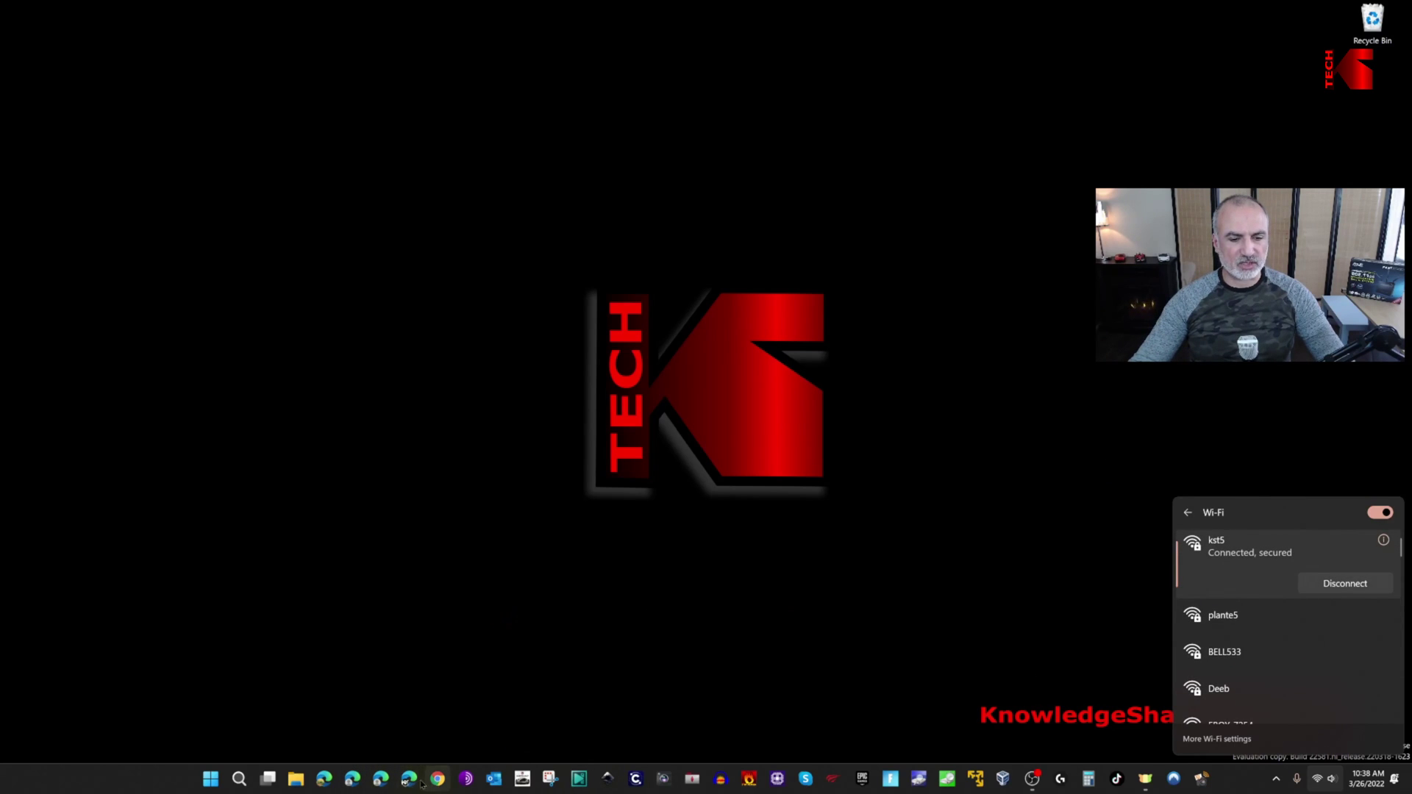
right_click(323, 779)
Step: Load knowledgesharingtech.com in a new Edge InPrivate window
click(309, 675)
text(knowledgeshari)
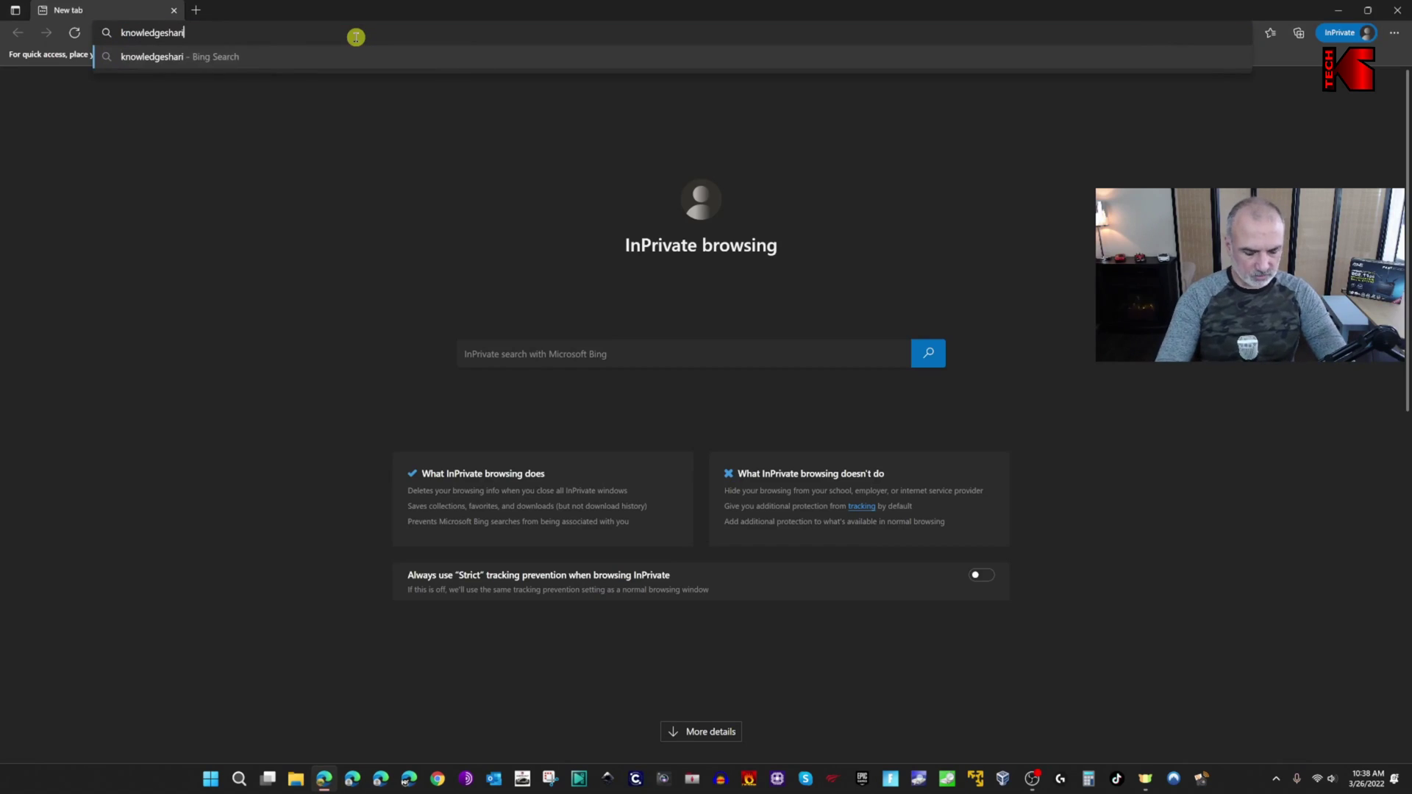
text(ngtech.com)
key(Return)
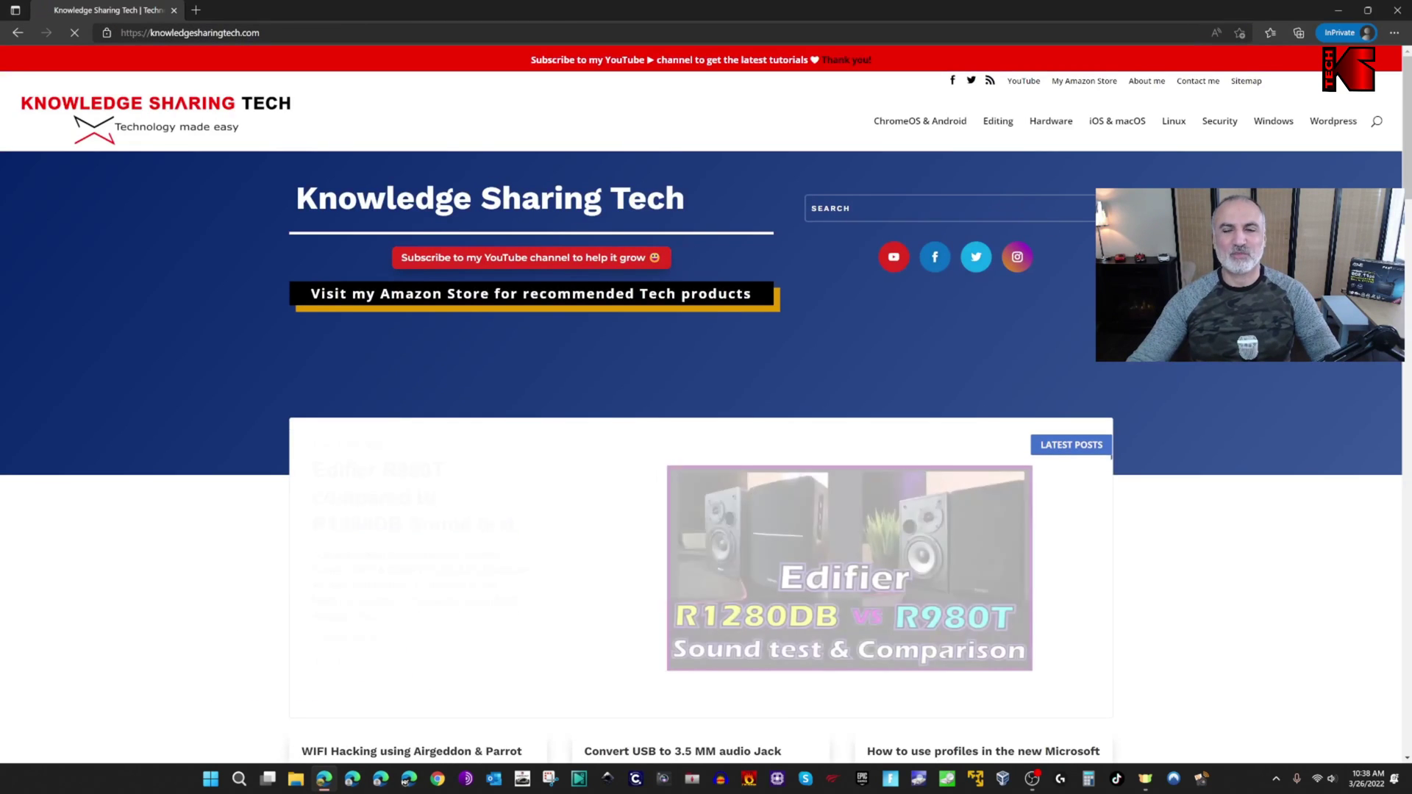